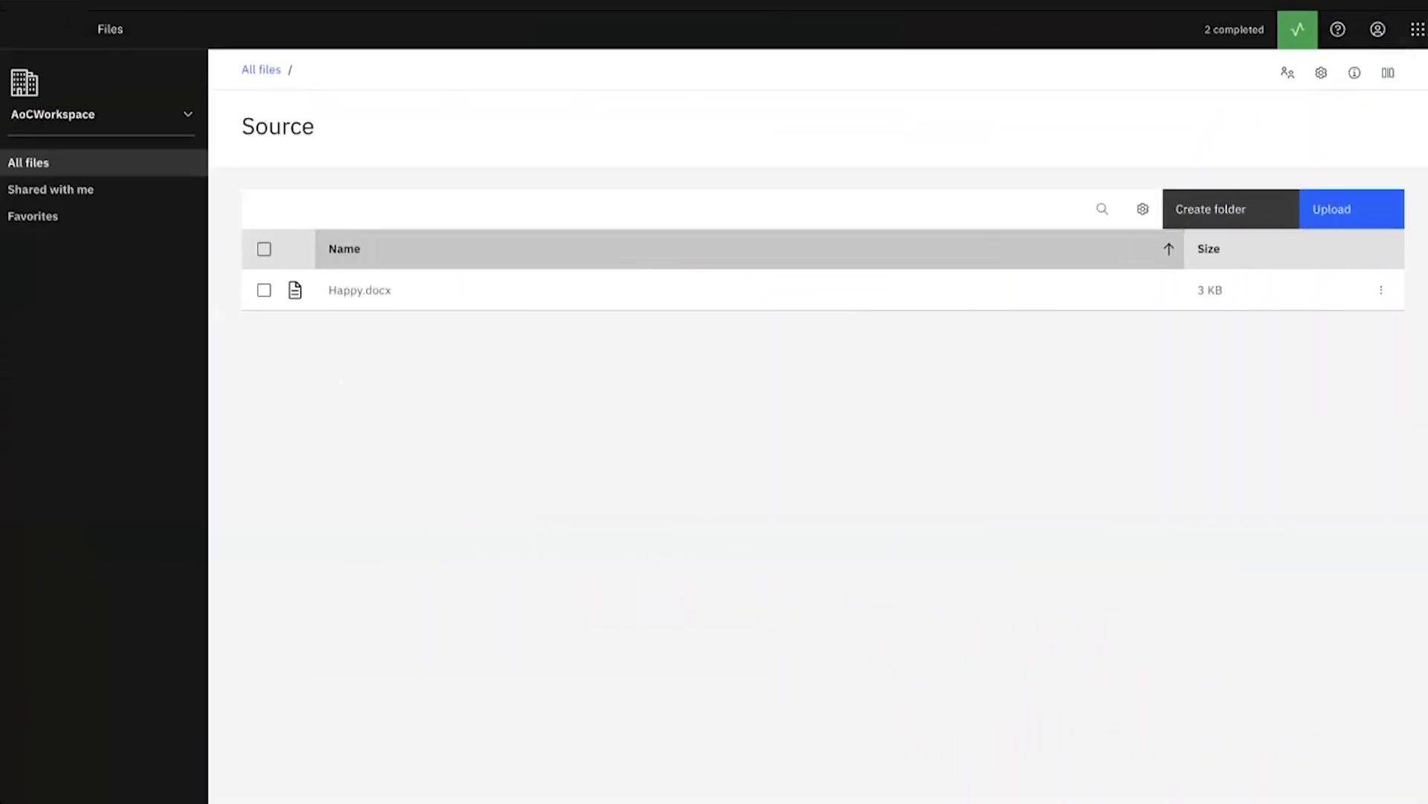
Step: Open the app switcher to show Files, Packages, Activity, Automation and Admin
{"action": "left_click", "coordinate": [1416, 26]}
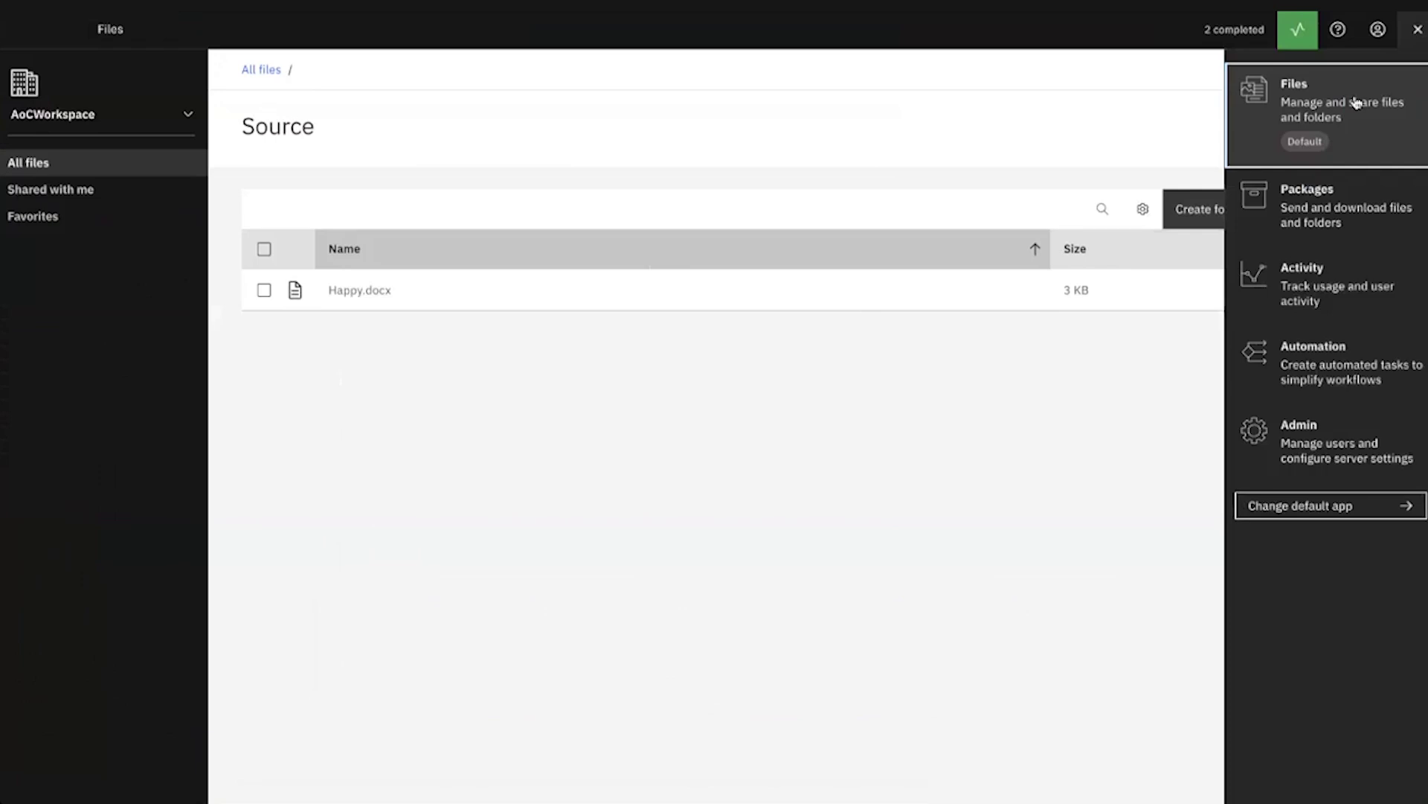
Step: Create a folder named NewTestAoCFolder in All files and open it
{"action": "left_click", "coordinate": [38, 163]}
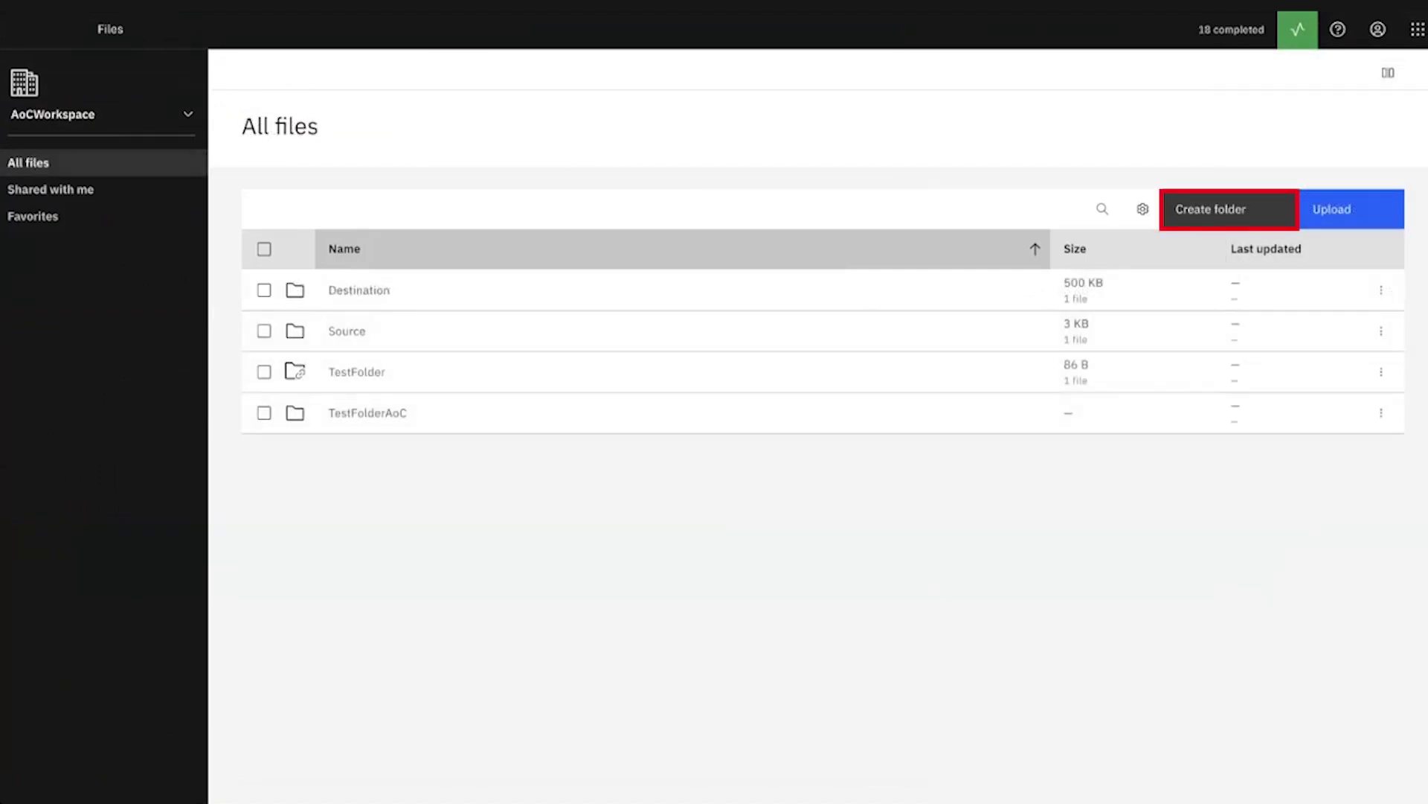
{"action": "left_click", "coordinate": [1198, 211]}
{"action": "type", "text": "NewTestA"}
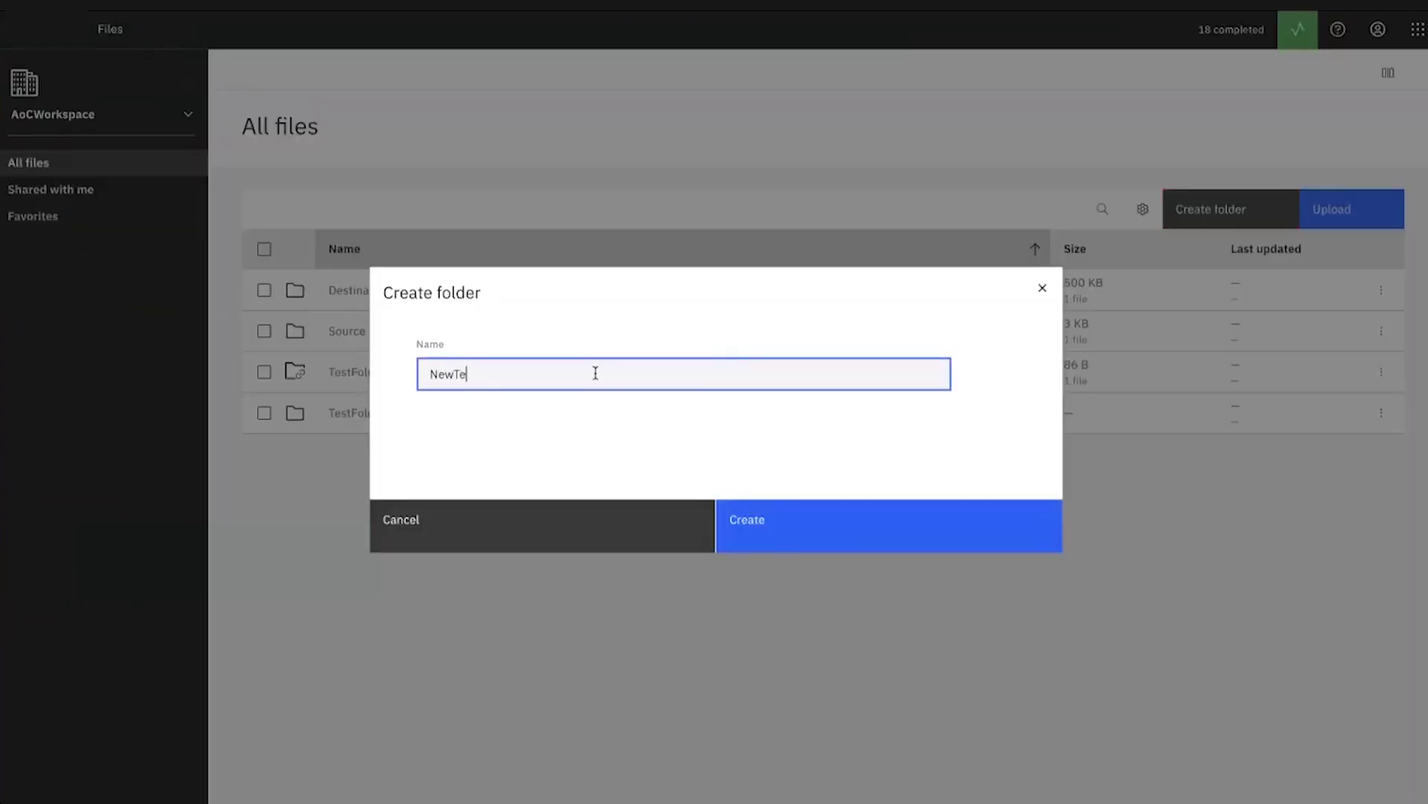
{"action": "type", "text": "oCFolder"}
{"action": "left_click", "coordinate": [789, 526]}
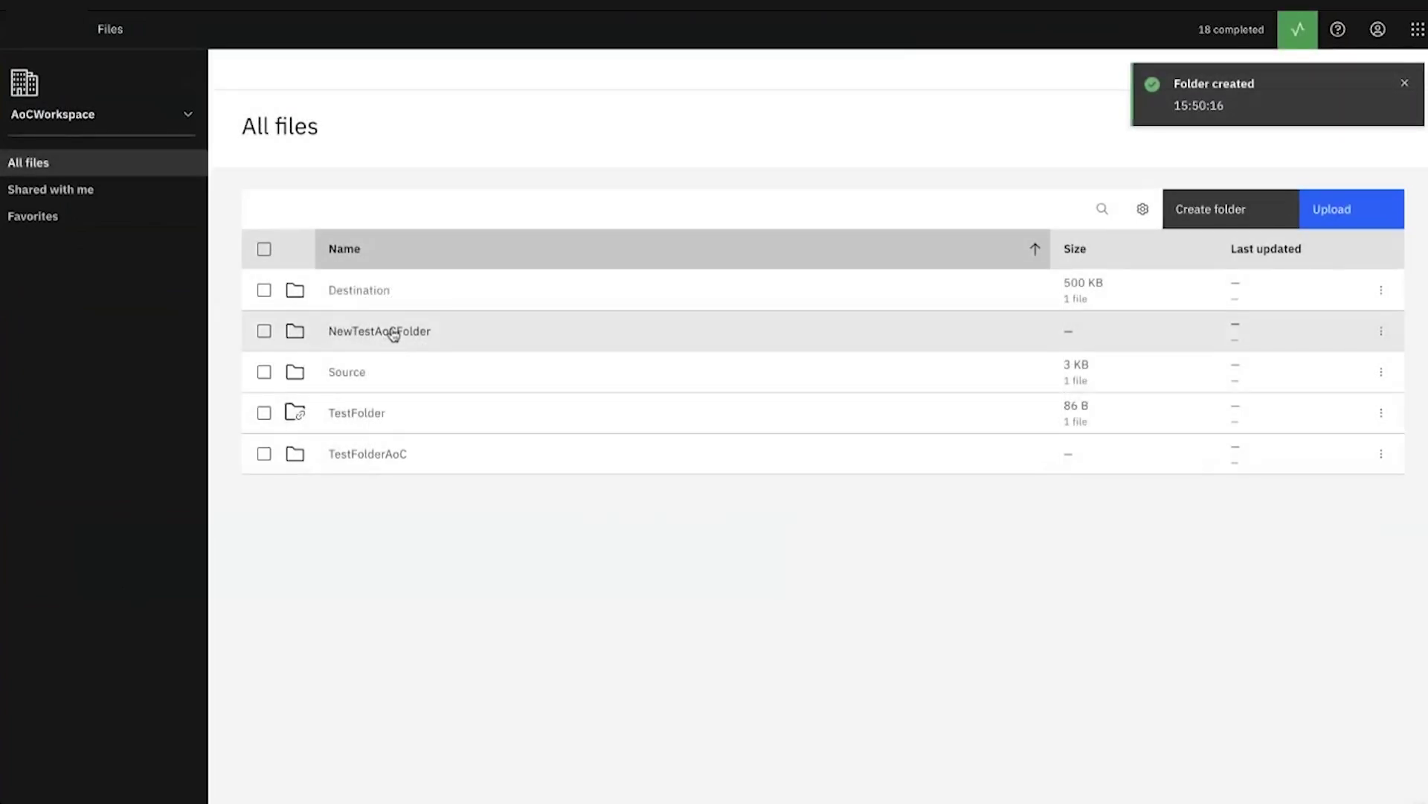
{"action": "left_click", "coordinate": [394, 332]}
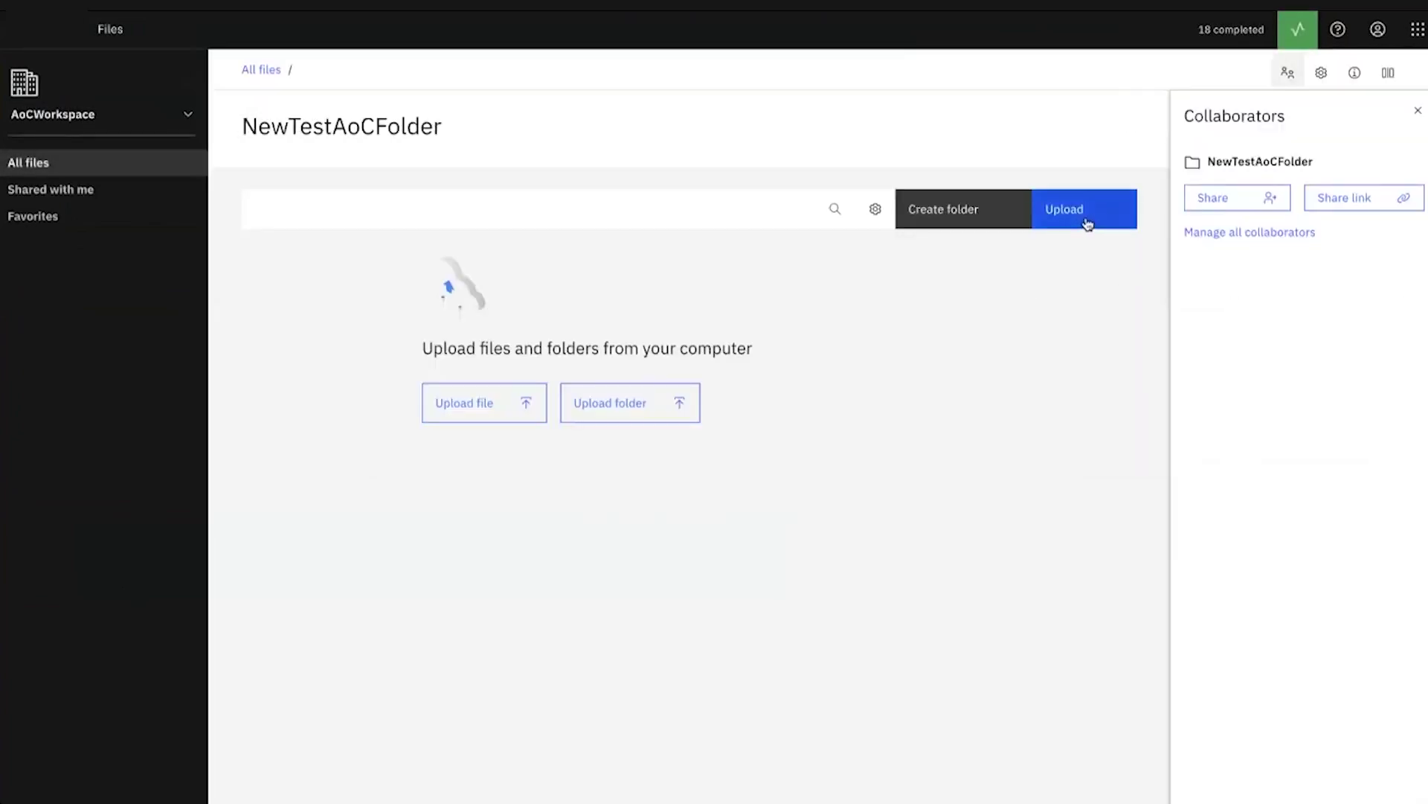
Step: Upload sample6.jpg from the Desktop into NewTestAoCFolder using Upload file
{"action": "left_click", "coordinate": [1087, 223]}
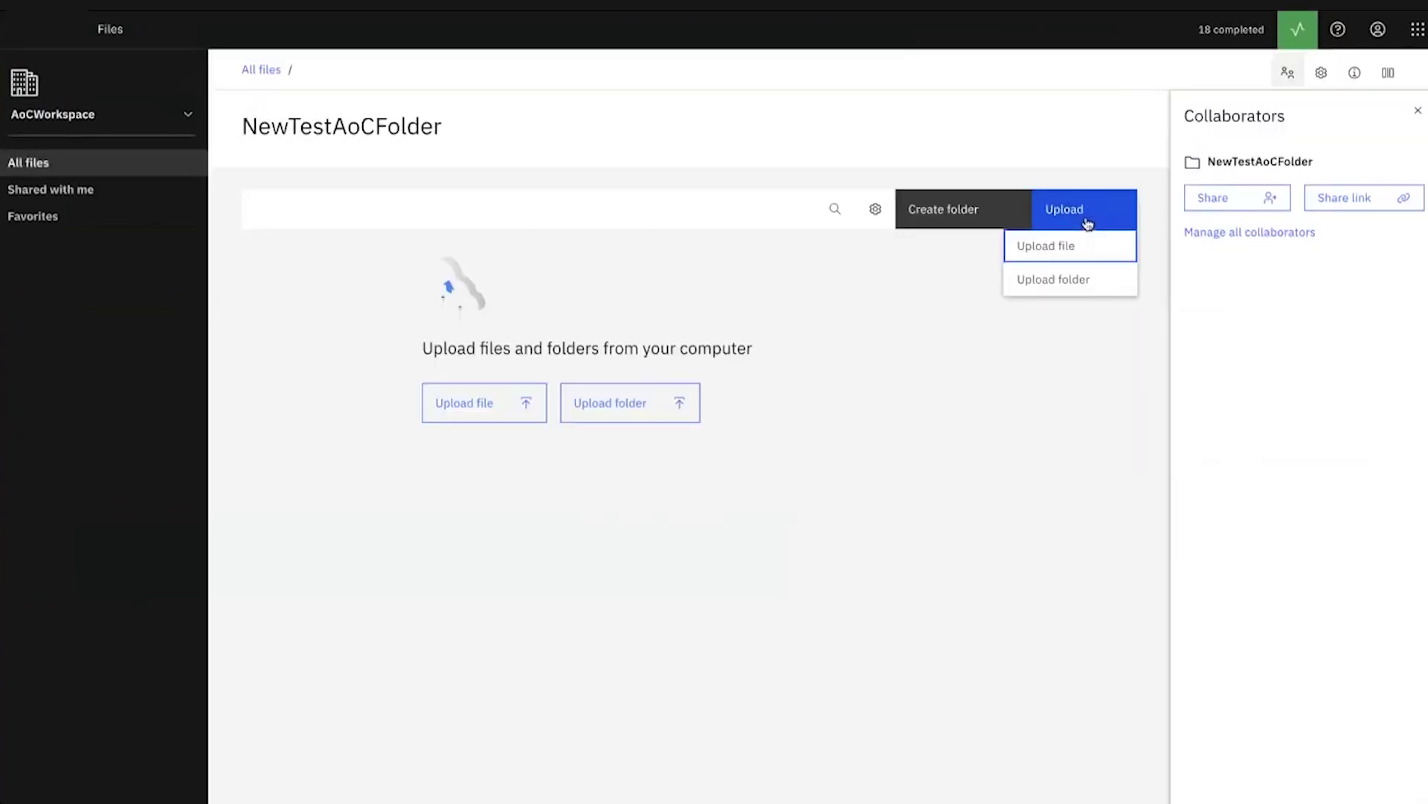
{"action": "left_click", "coordinate": [1067, 255]}
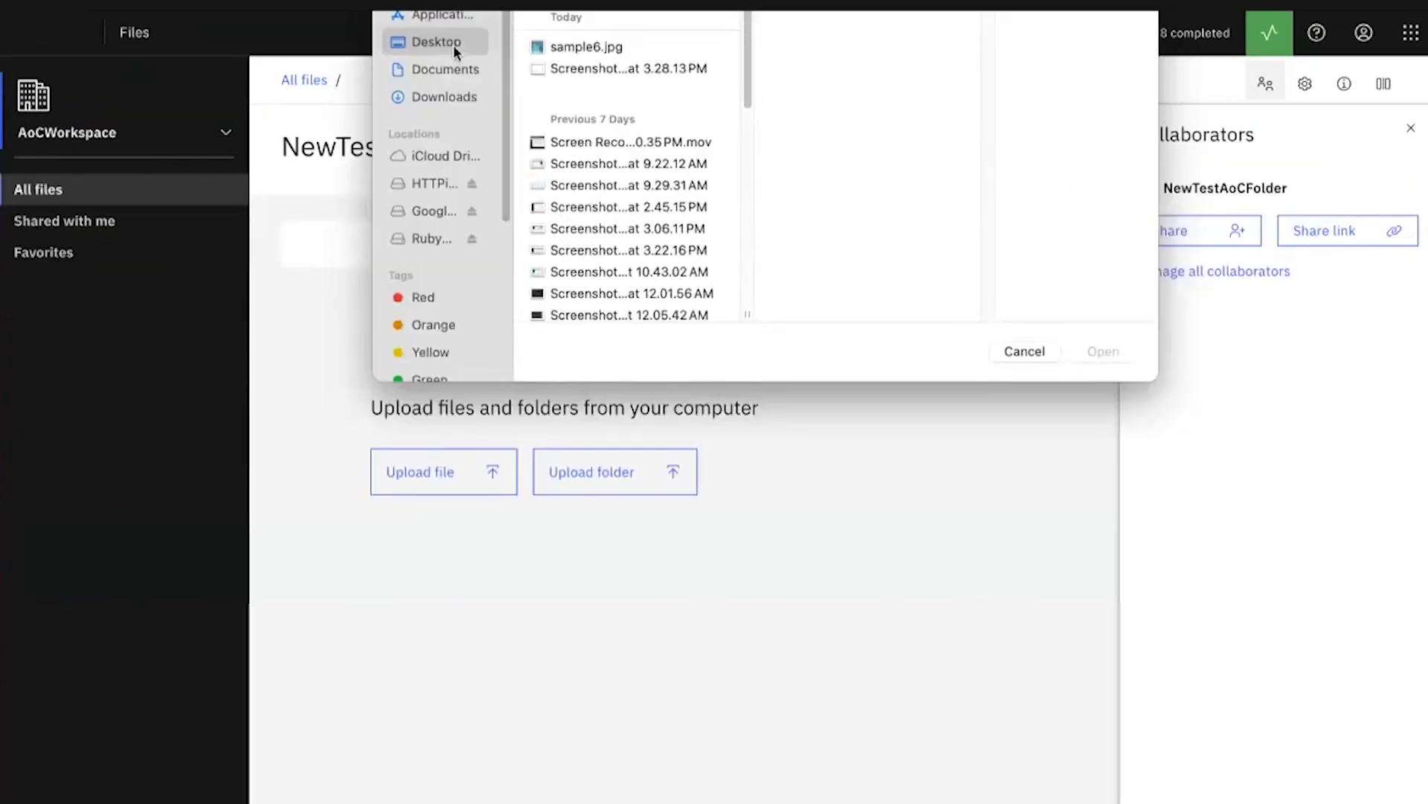
{"action": "left_click", "coordinate": [595, 47]}
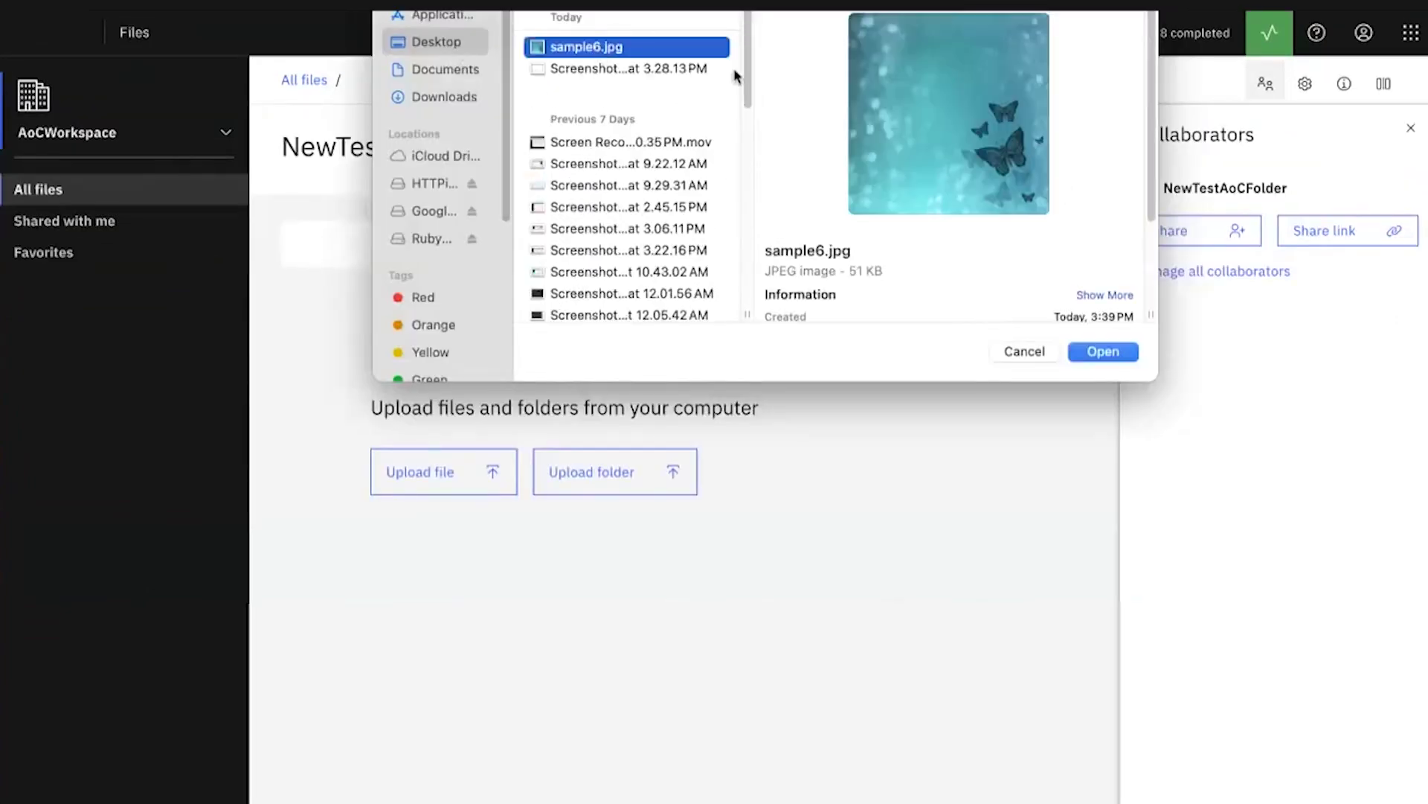
{"action": "left_click", "coordinate": [1103, 351]}
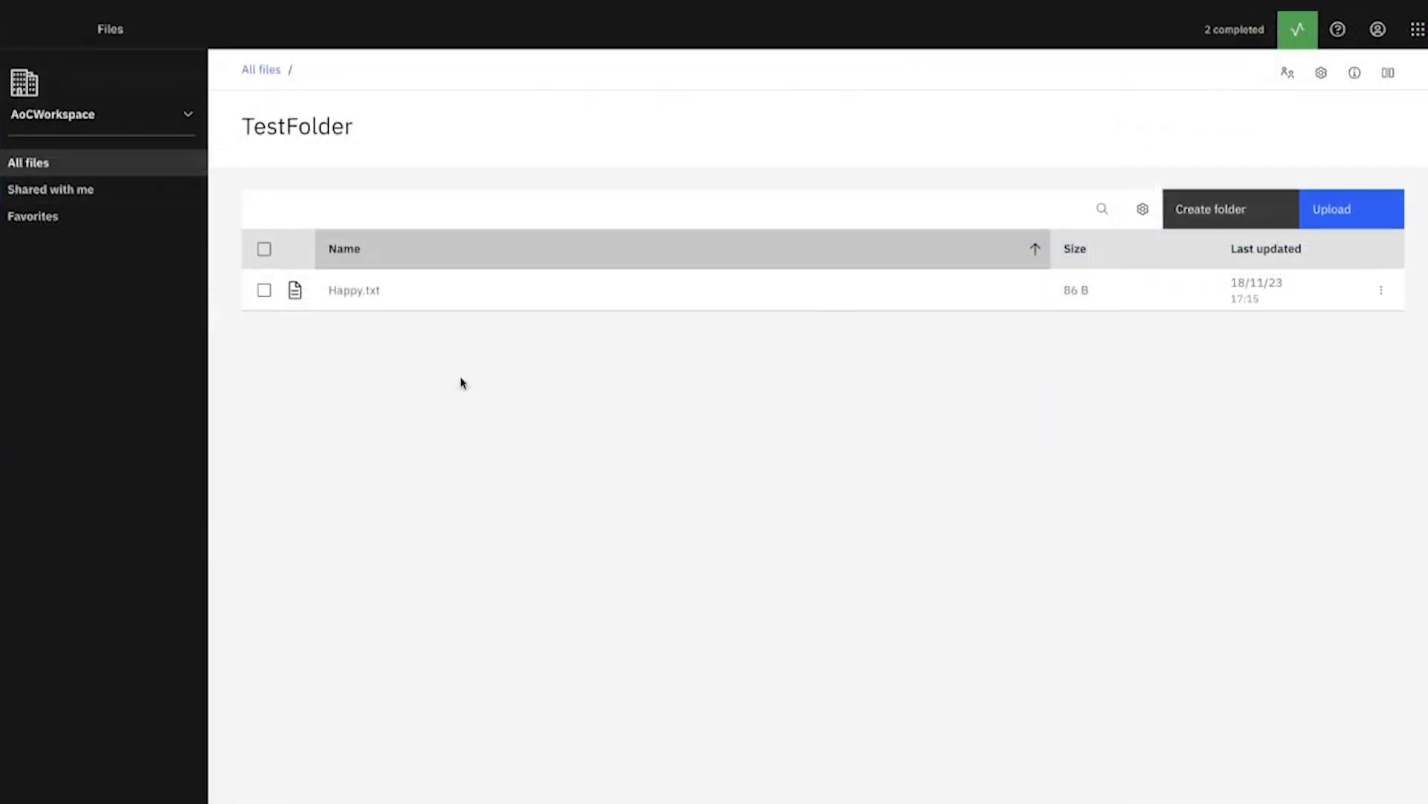
Step: Open the actions menu for Happy.txt in TestFolder
{"action": "left_click", "coordinate": [1382, 290]}
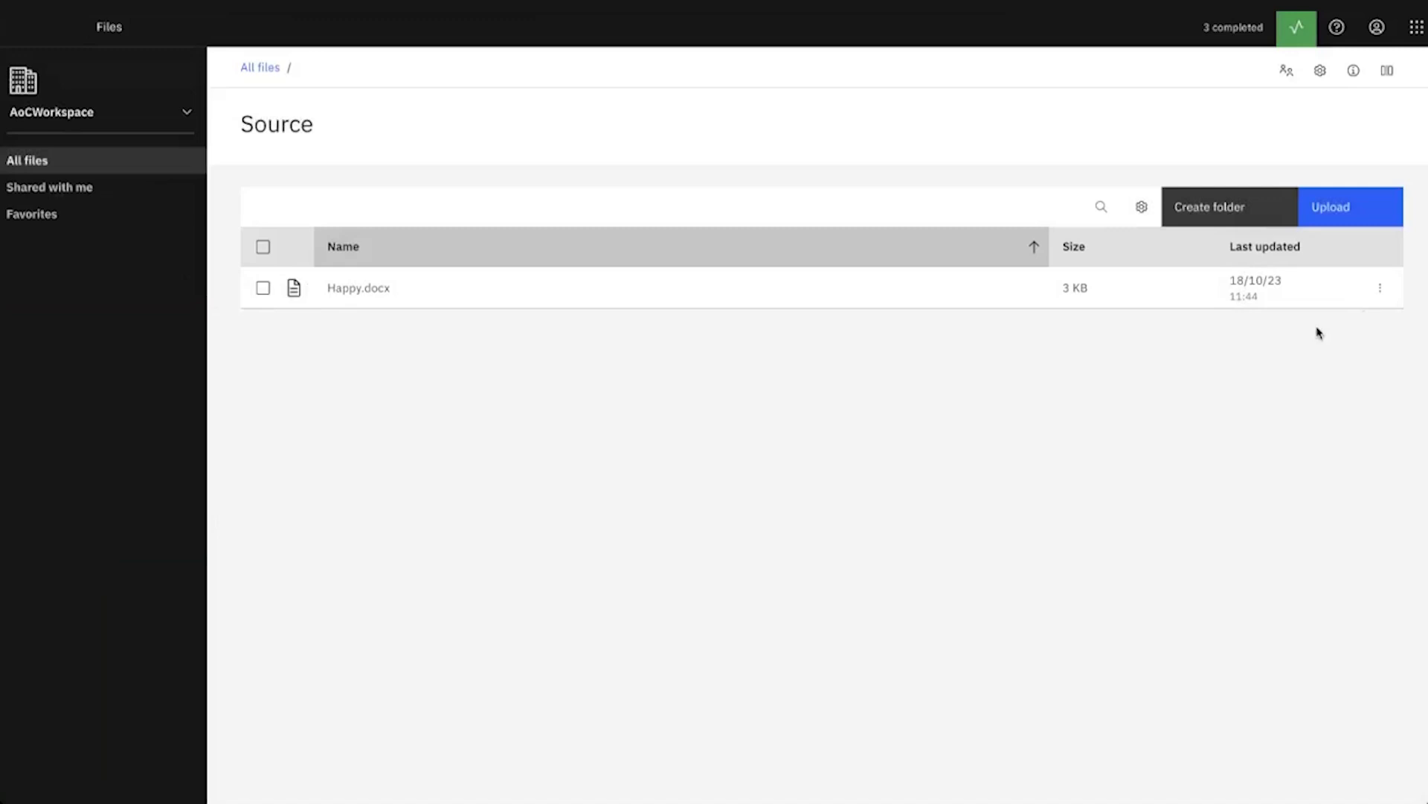
Step: Move Happy.docx out of Source, choosing the Destination folder as target
{"action": "left_click", "coordinate": [1373, 295]}
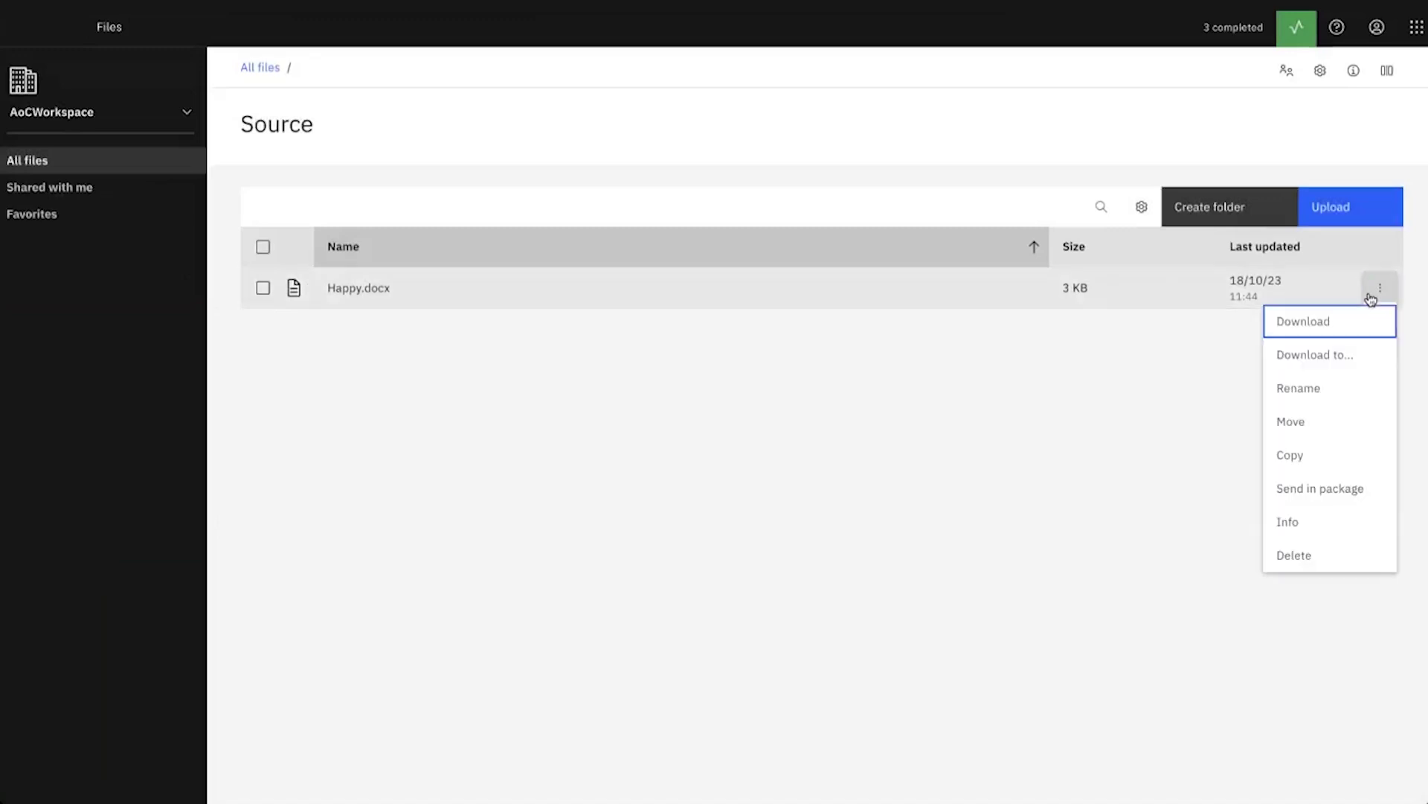
{"action": "left_click", "coordinate": [1314, 427]}
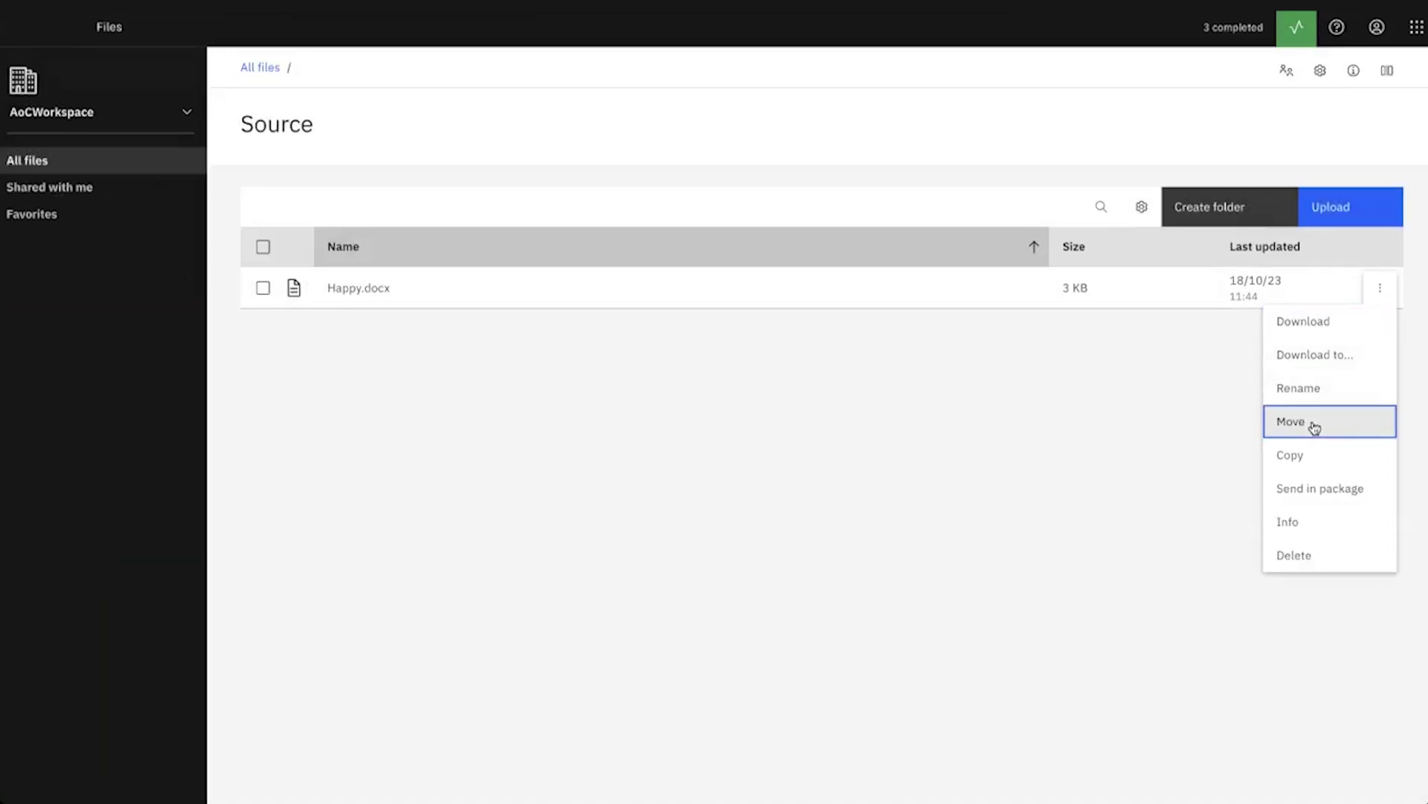
{"action": "left_click", "coordinate": [1314, 427]}
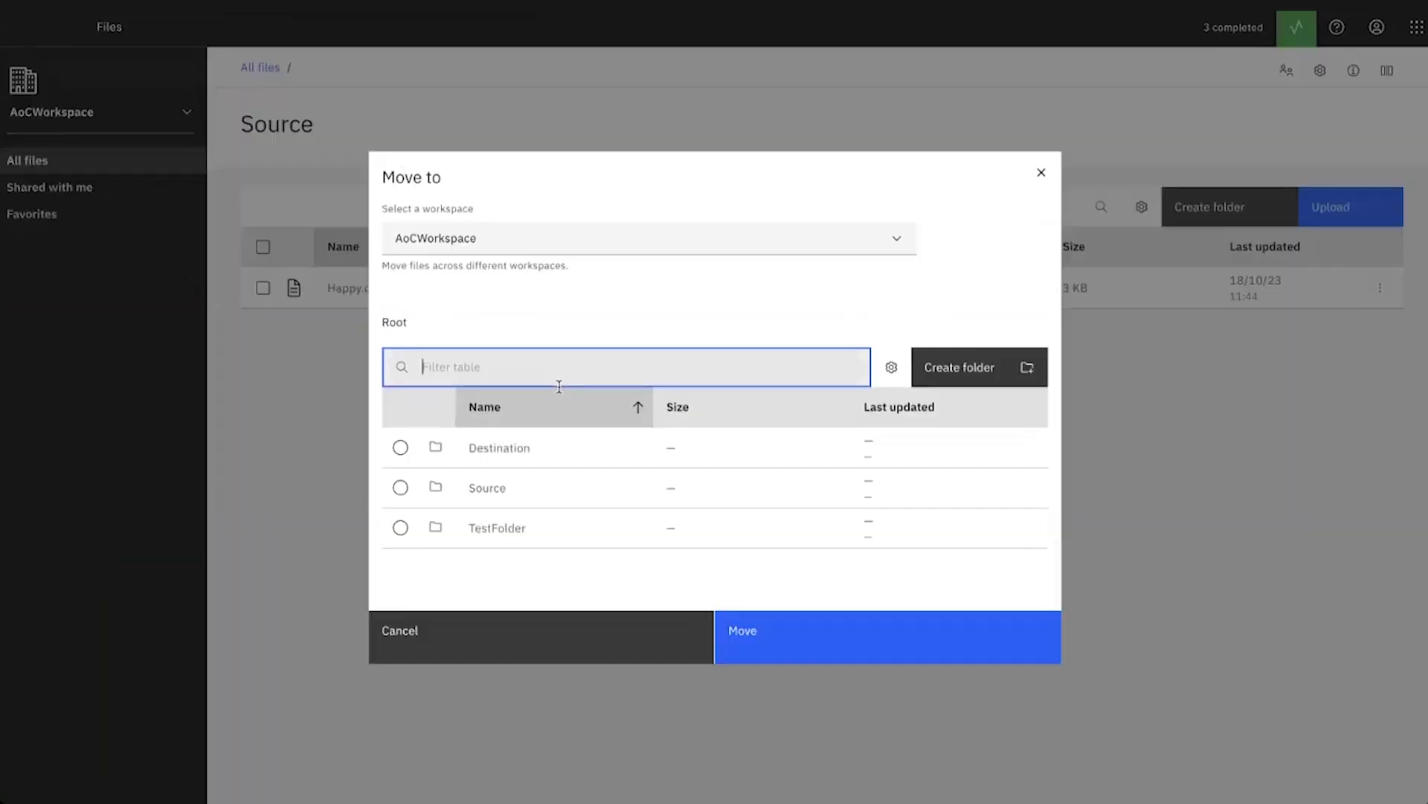
{"action": "left_click", "coordinate": [523, 455]}
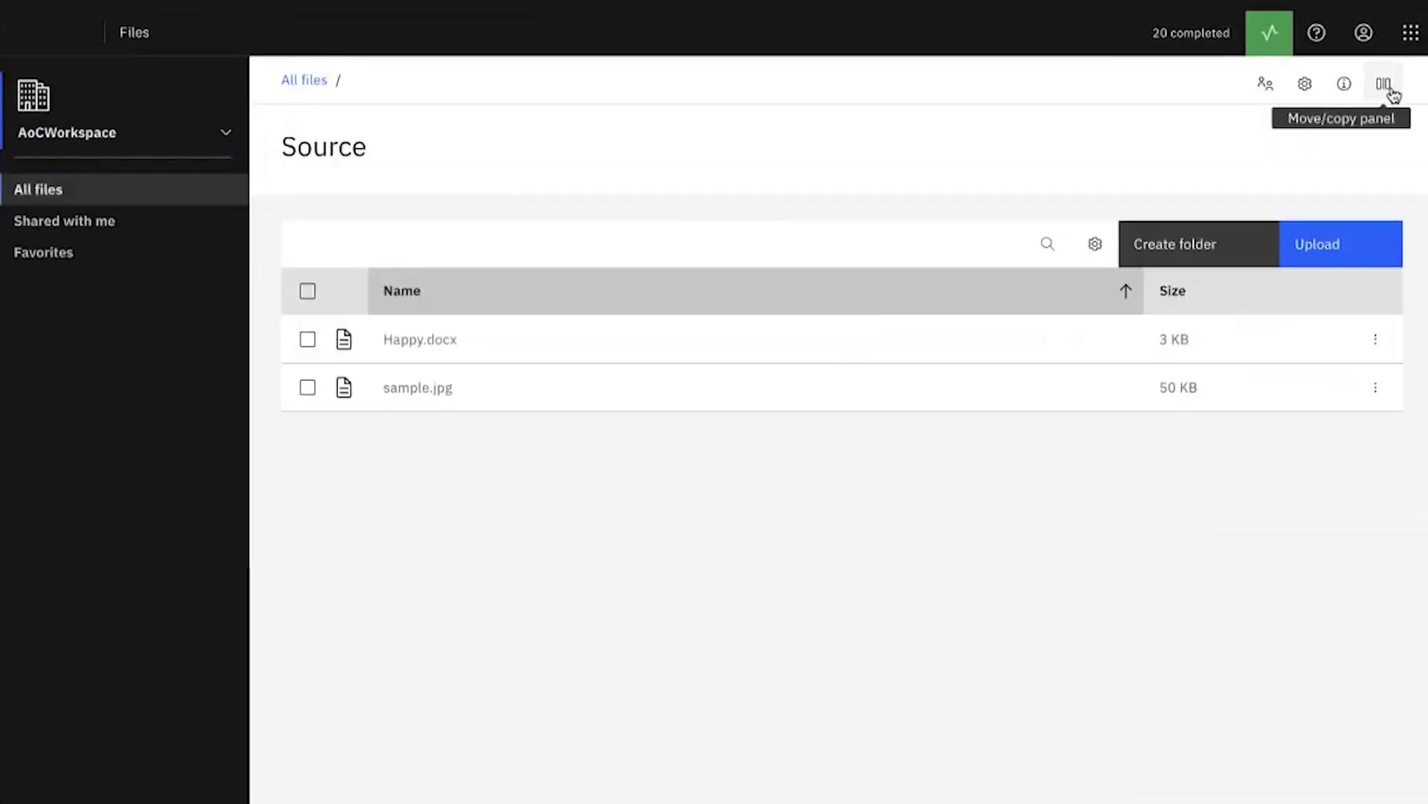
Step: Copy sample.jpg into NewTestAoCFolder by dragging it to the side panel with Alt held
{"action": "left_click", "coordinate": [1386, 85]}
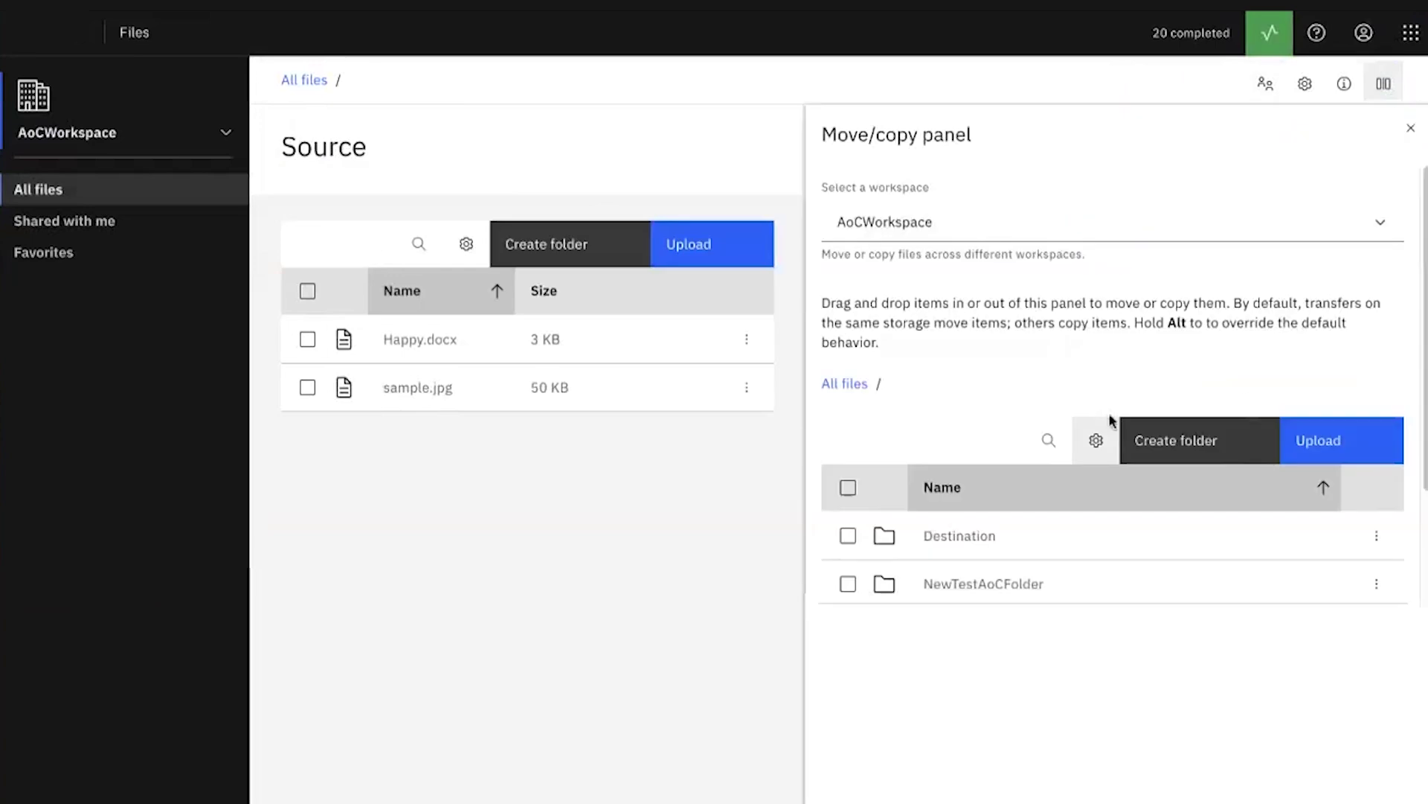
{"action": "scroll", "coordinate": [1032, 365], "scroll_direction": "down", "scroll_amount": 2}
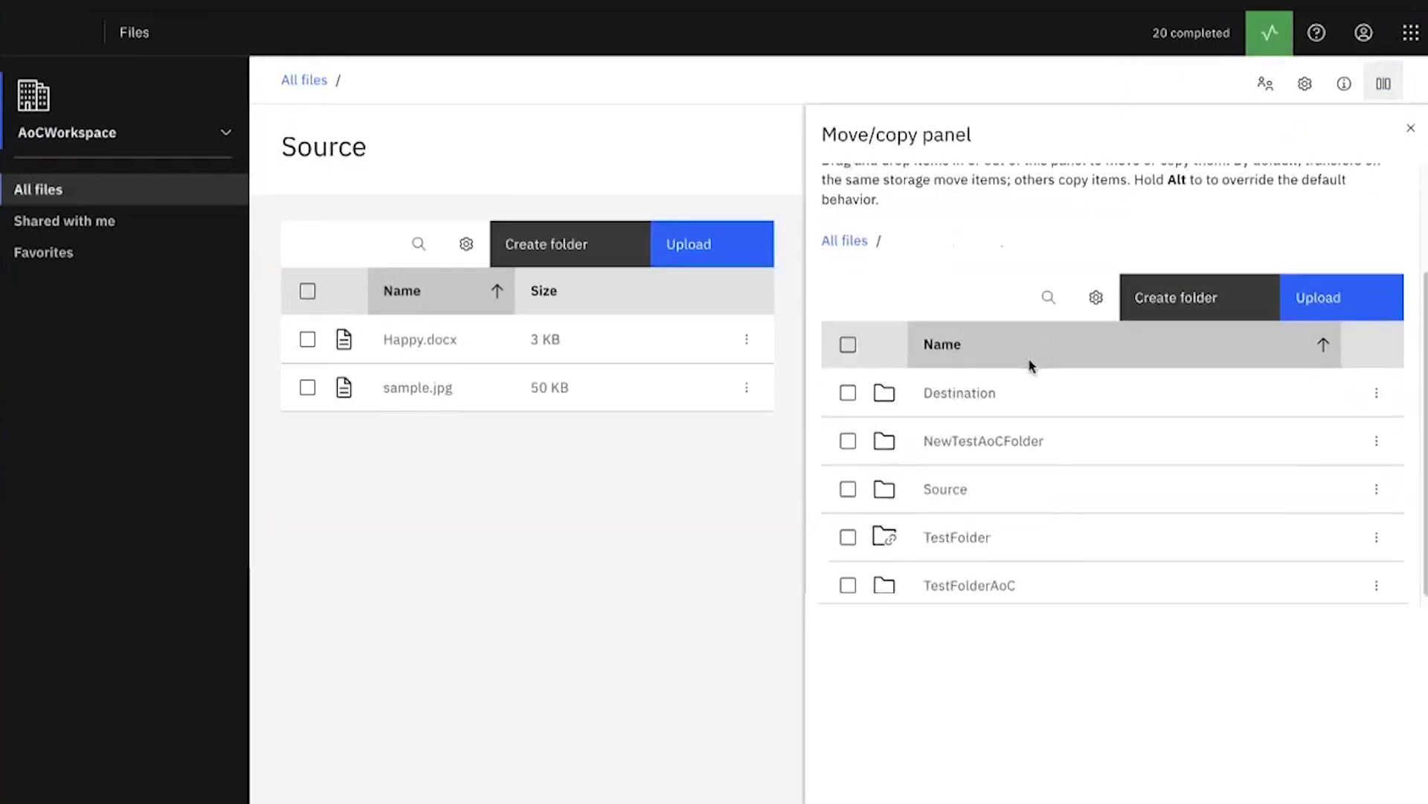
{"action": "left_click", "coordinate": [994, 441]}
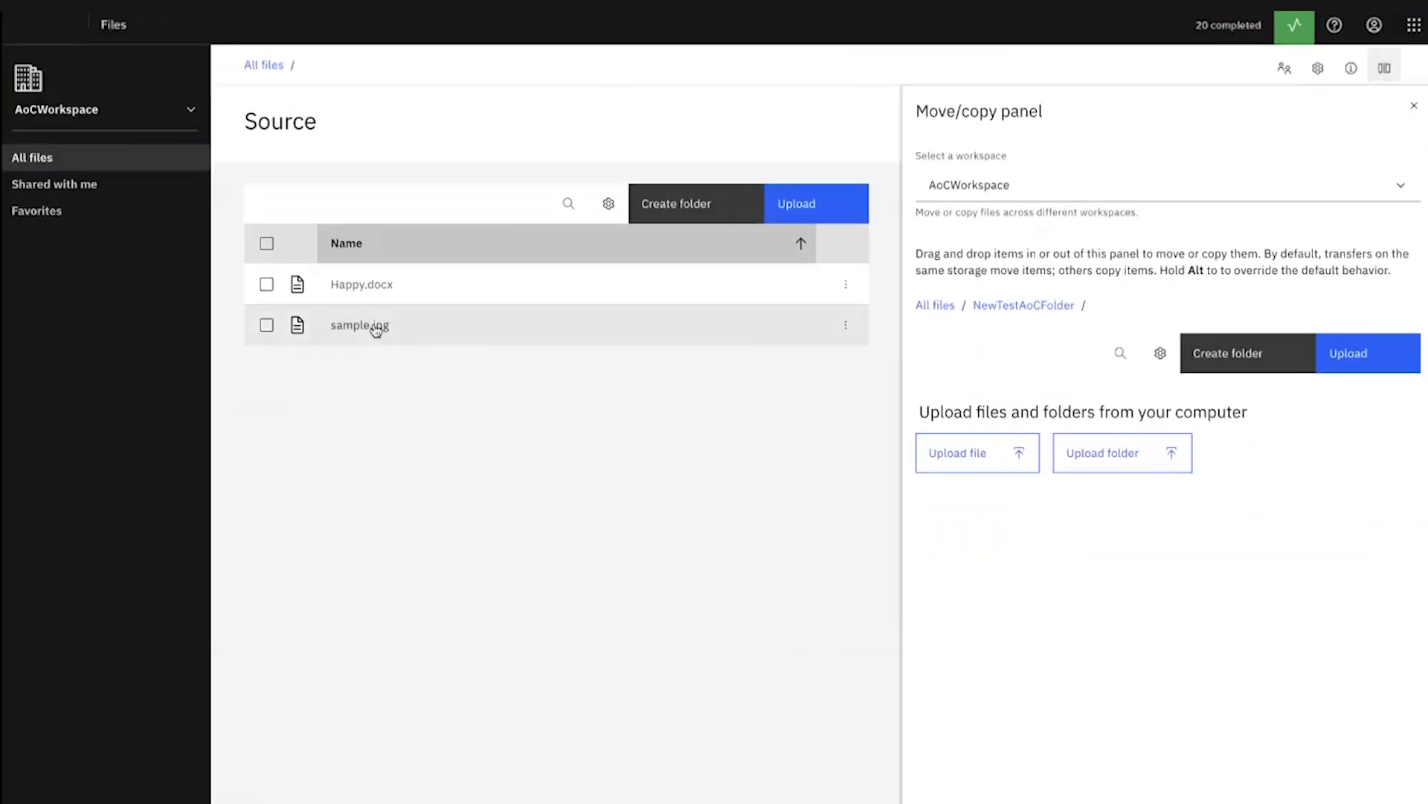
{"action": "left_click_drag", "start_coordinate": [388, 330], "coordinate": [977, 381]}
{"action": "key", "text": "alt"}
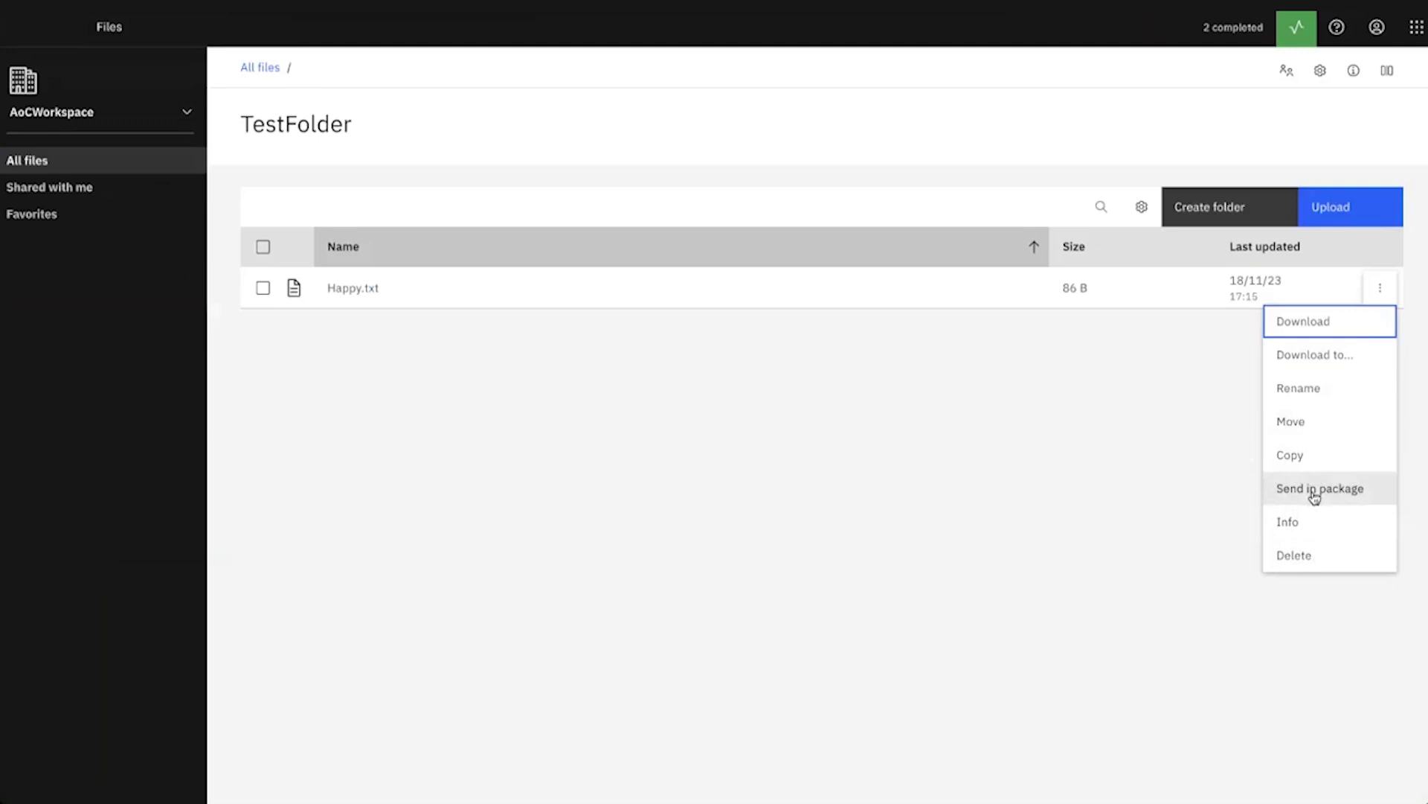
Step: Send Happy.txt to TestDropbox as package 'hello' with message 'sending package from files'
{"action": "left_click", "coordinate": [1315, 497]}
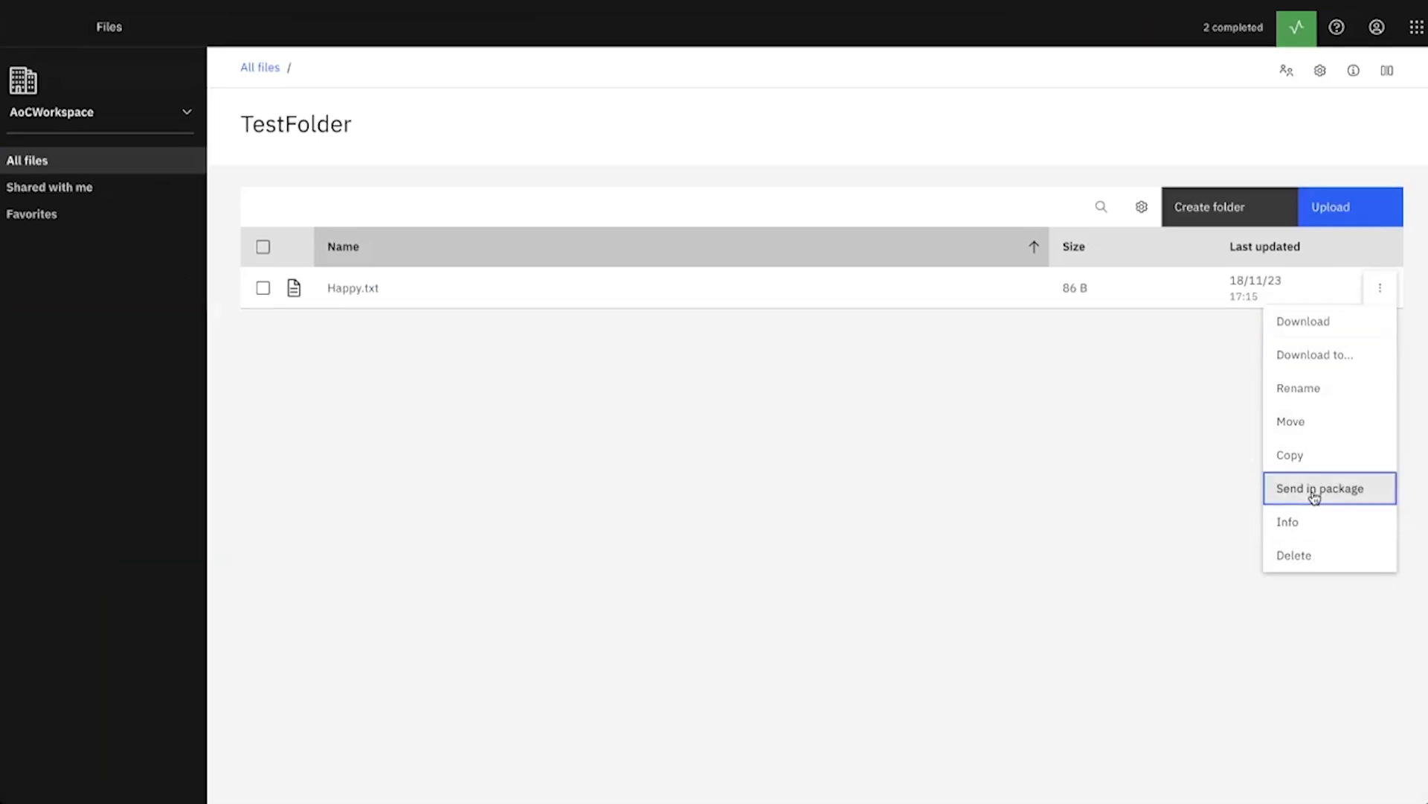
{"action": "left_click", "coordinate": [1314, 497]}
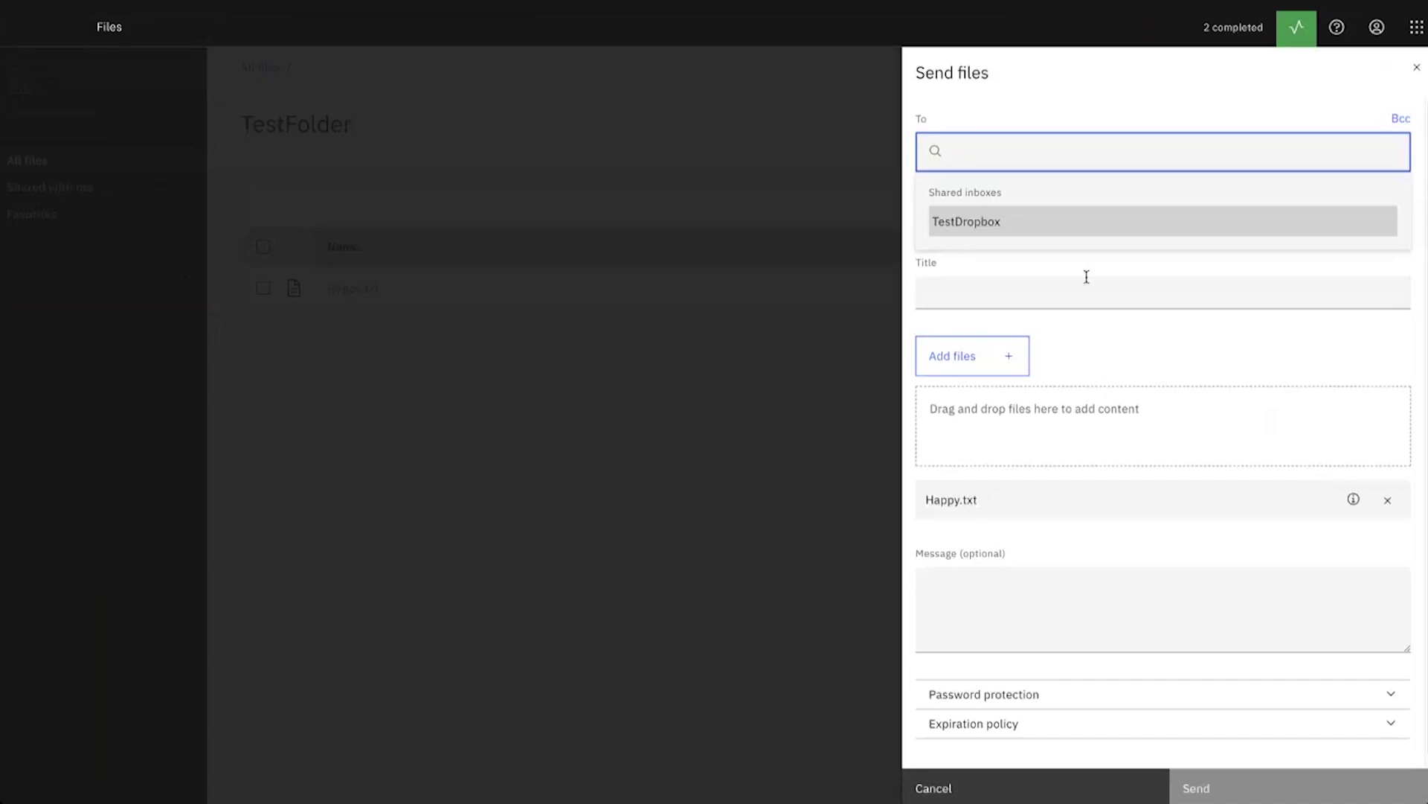
{"action": "left_click", "coordinate": [991, 221]}
{"action": "left_click", "coordinate": [975, 284]}
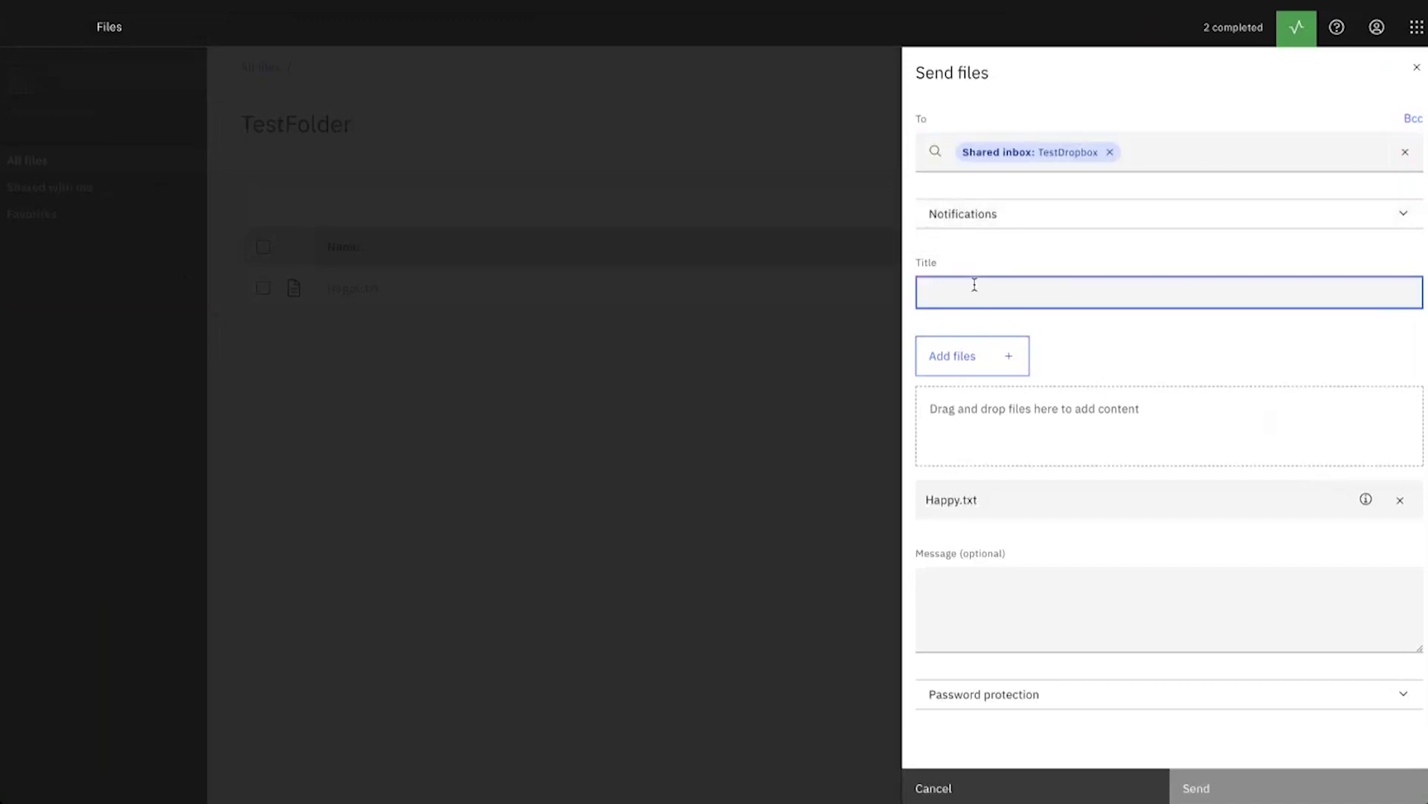
{"action": "type", "text": "hello"}
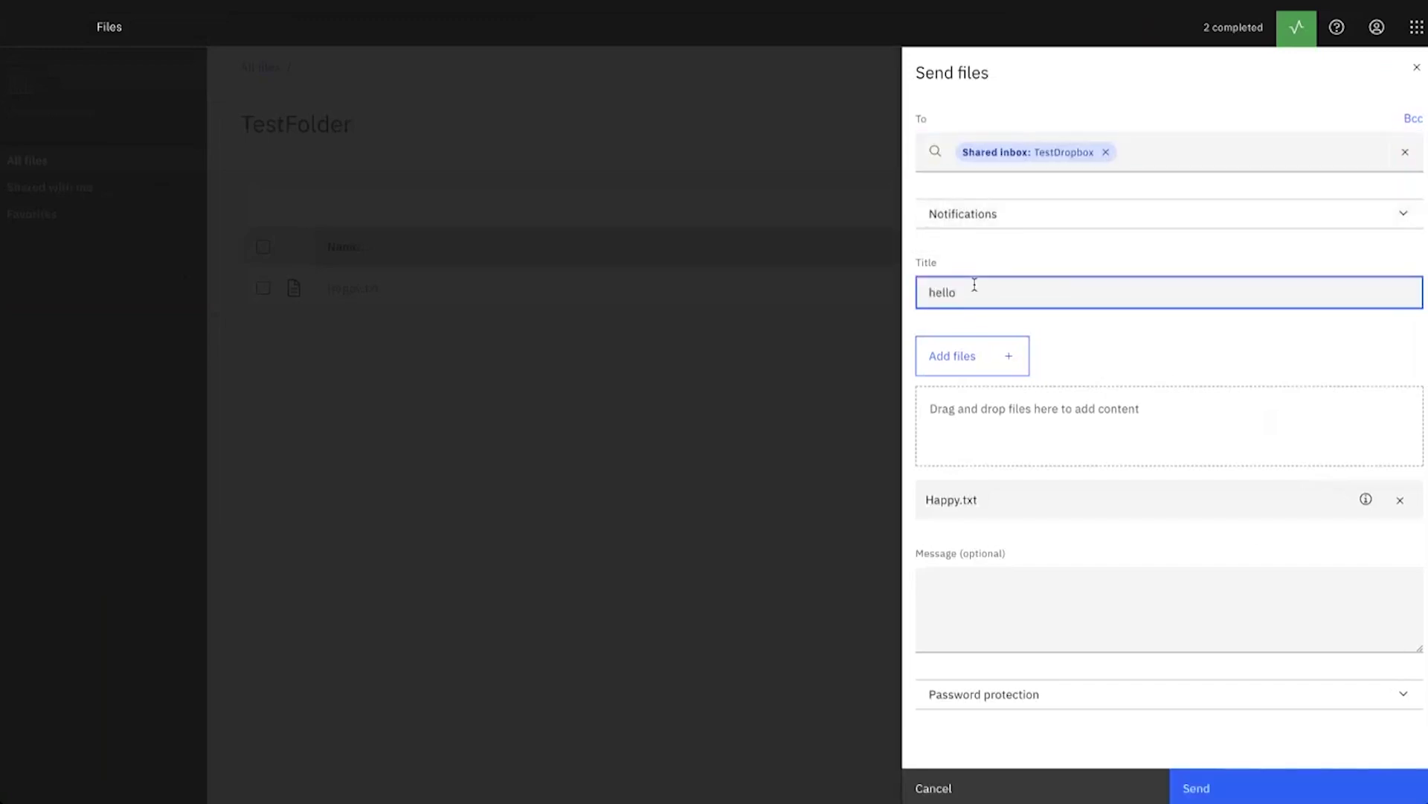
{"action": "left_click", "coordinate": [954, 590]}
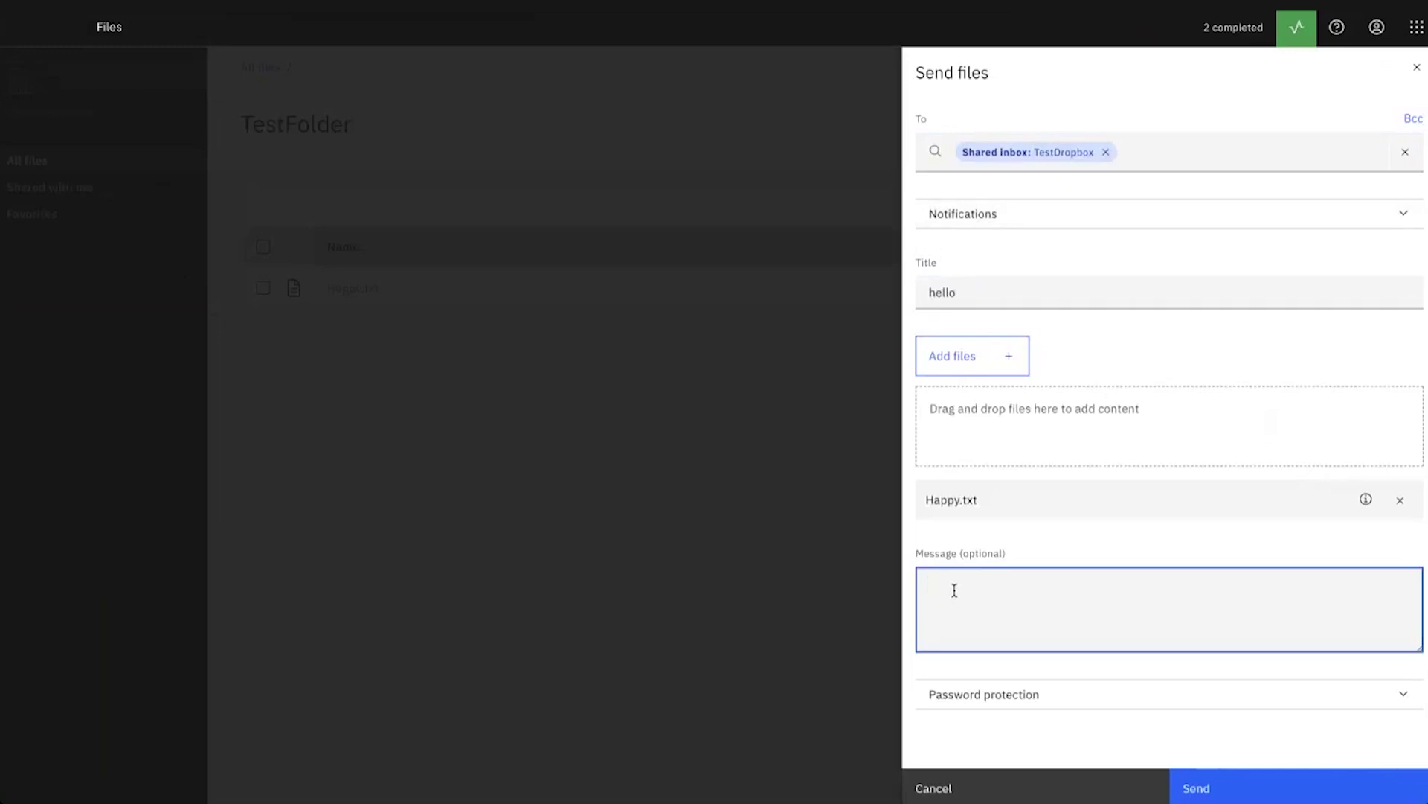
{"action": "type", "text": "sending package from files"}
{"action": "left_click", "coordinate": [1275, 784]}
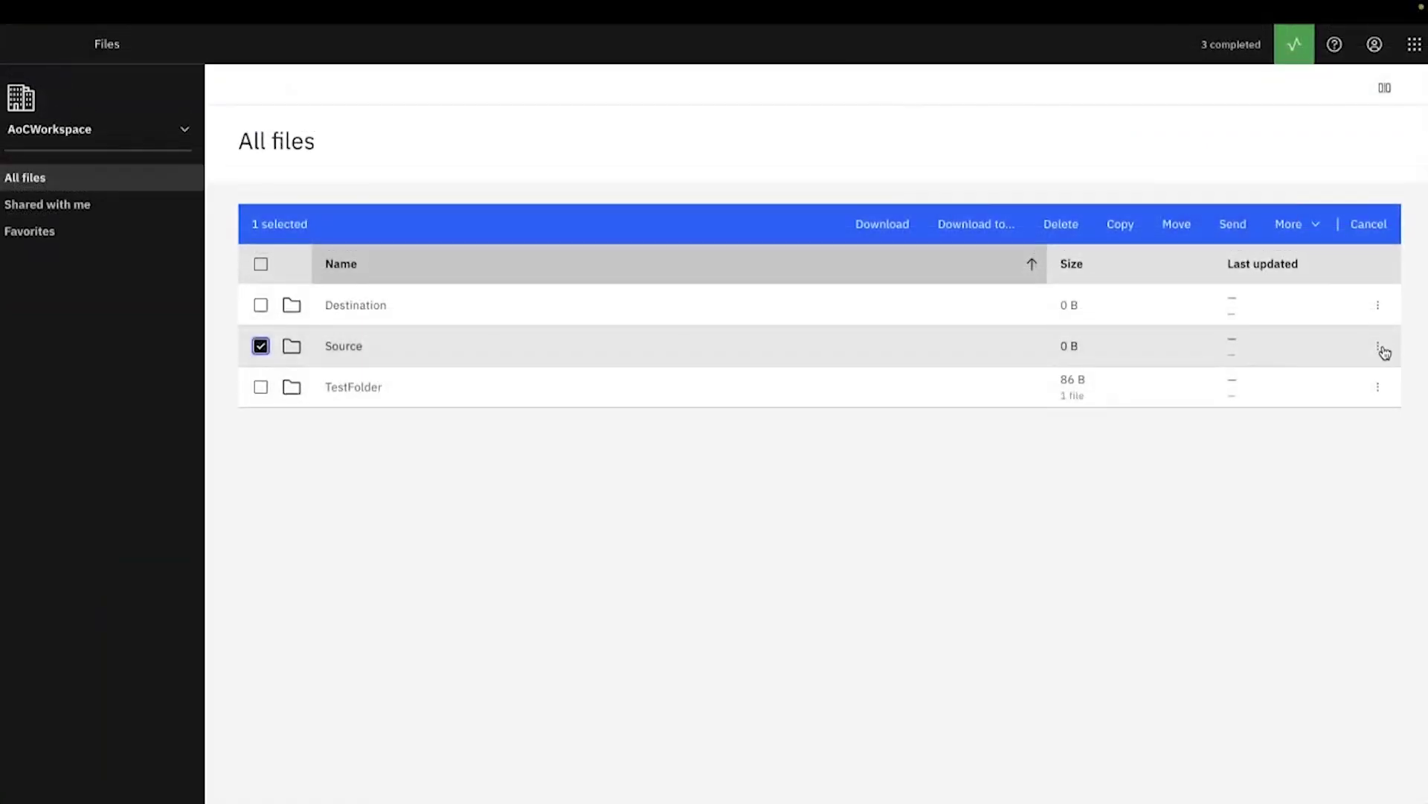
{"action": "left_click", "coordinate": [1380, 347]}
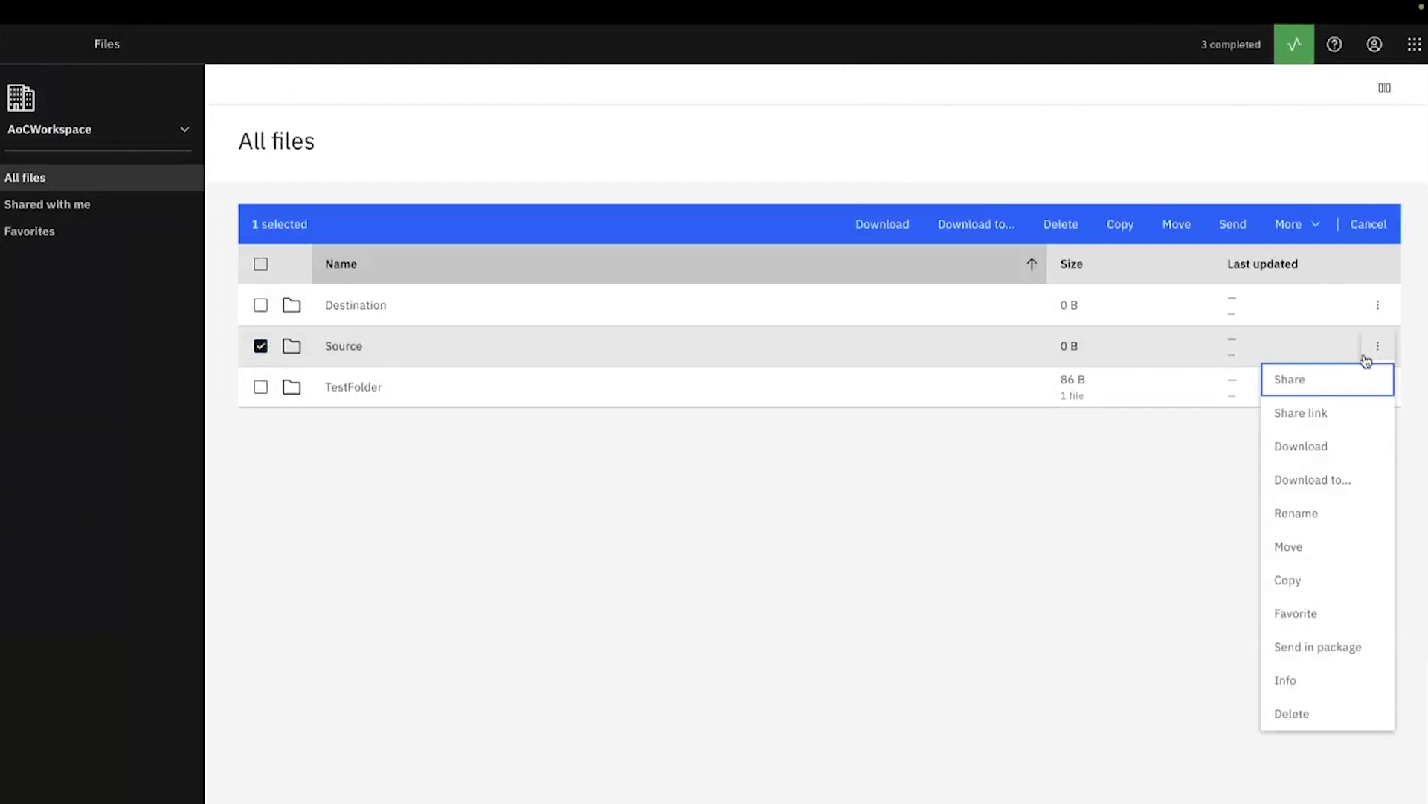
{"action": "left_click", "coordinate": [1323, 386]}
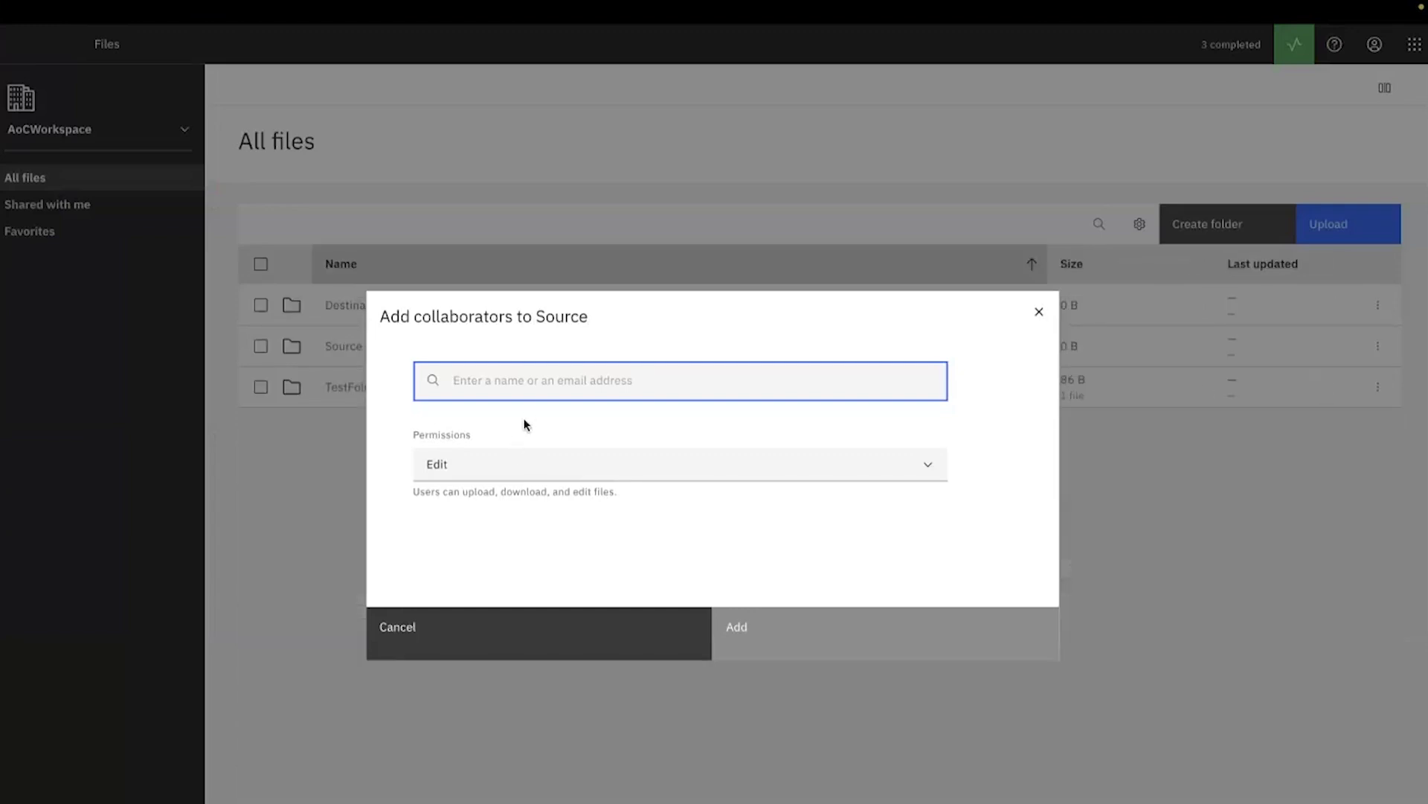
{"action": "left_click", "coordinate": [541, 472]}
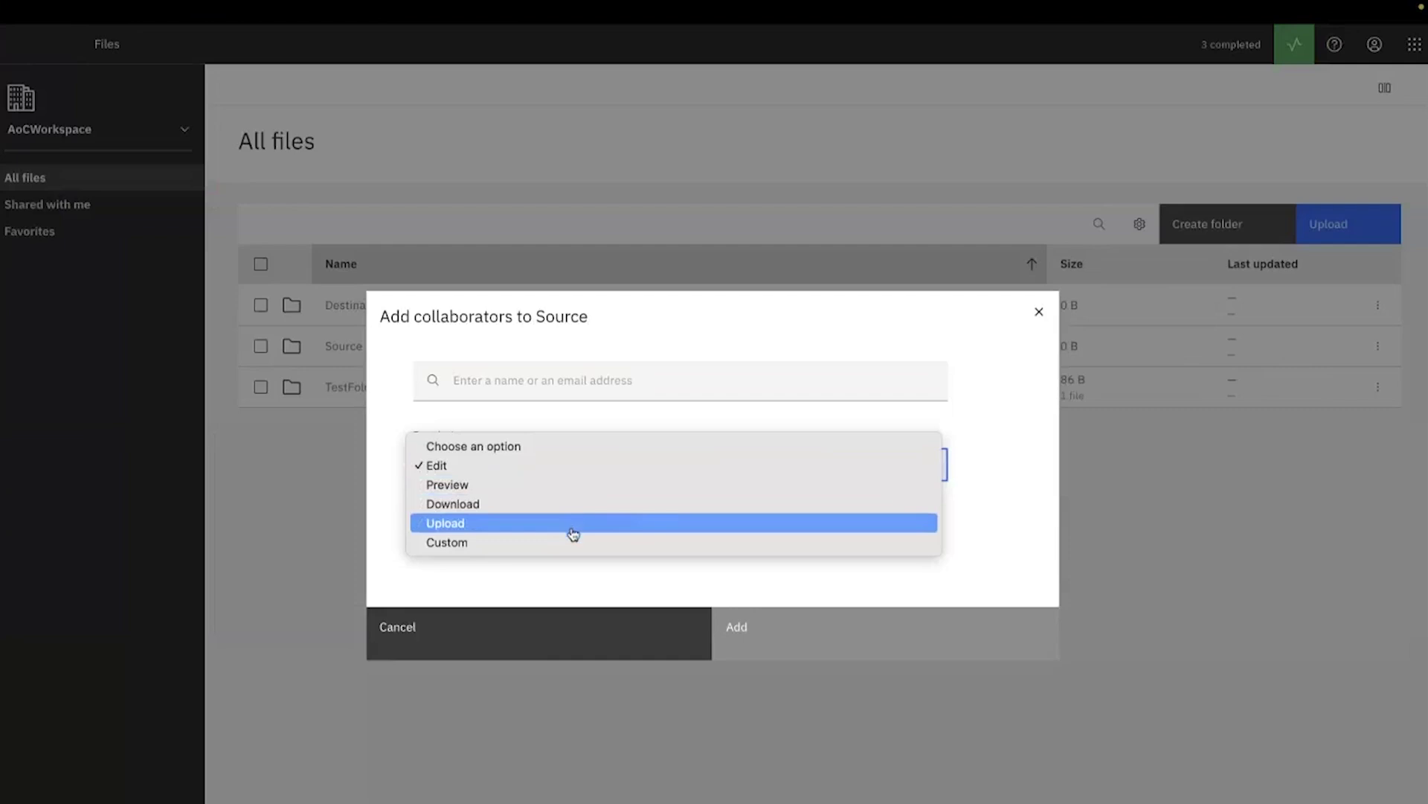
{"action": "left_click", "coordinate": [1013, 554]}
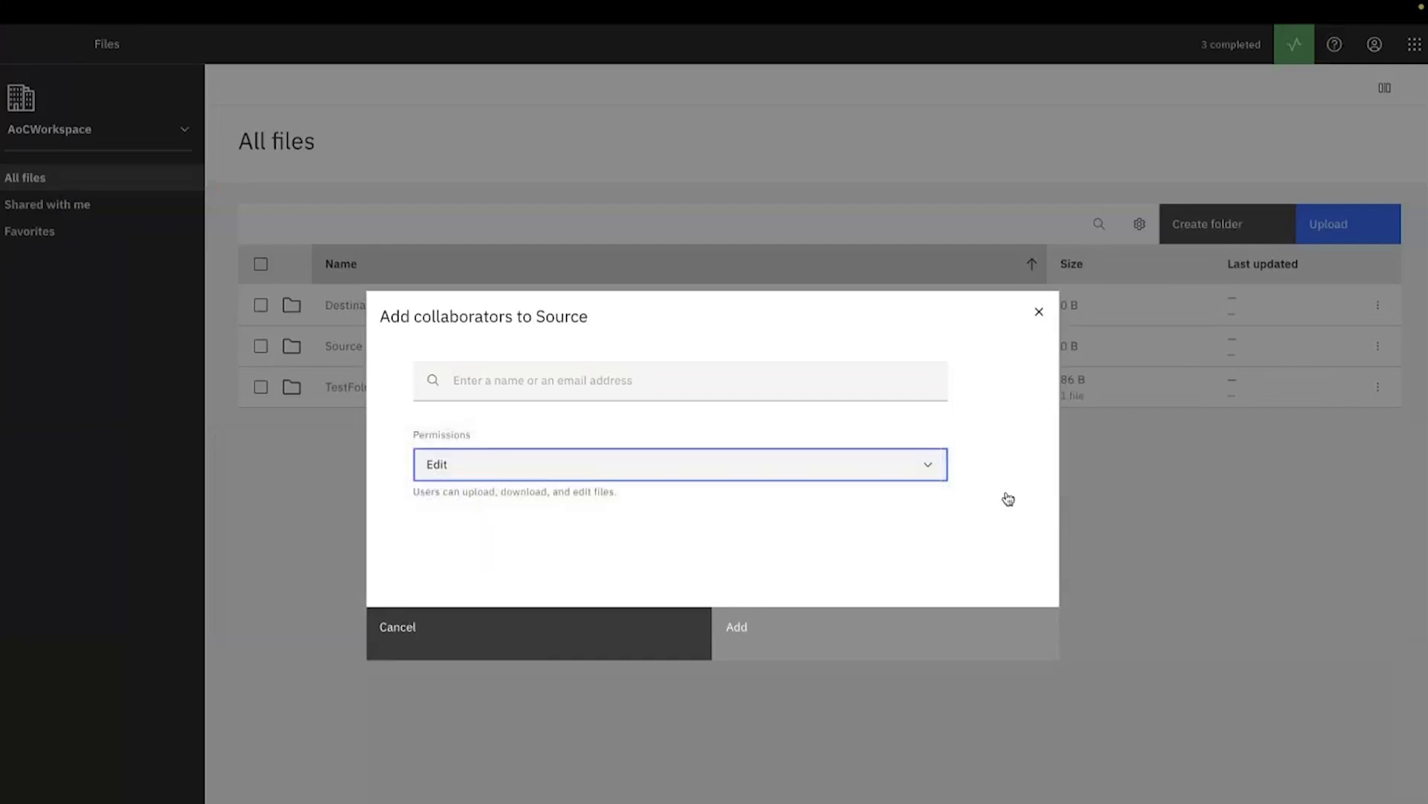
{"action": "left_click", "coordinate": [1038, 312]}
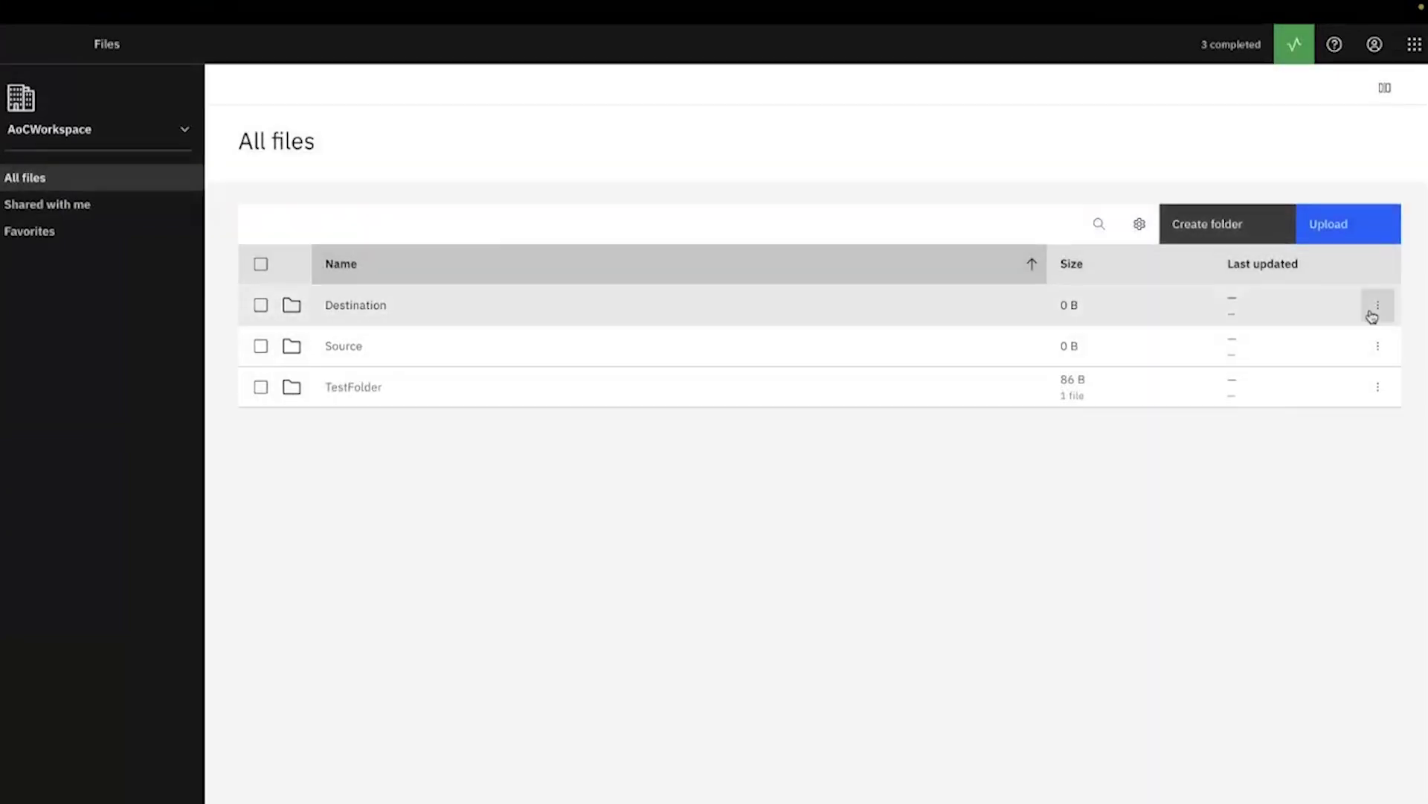
Step: Create a new private share link for the Destination folder
{"action": "left_click", "coordinate": [1373, 317]}
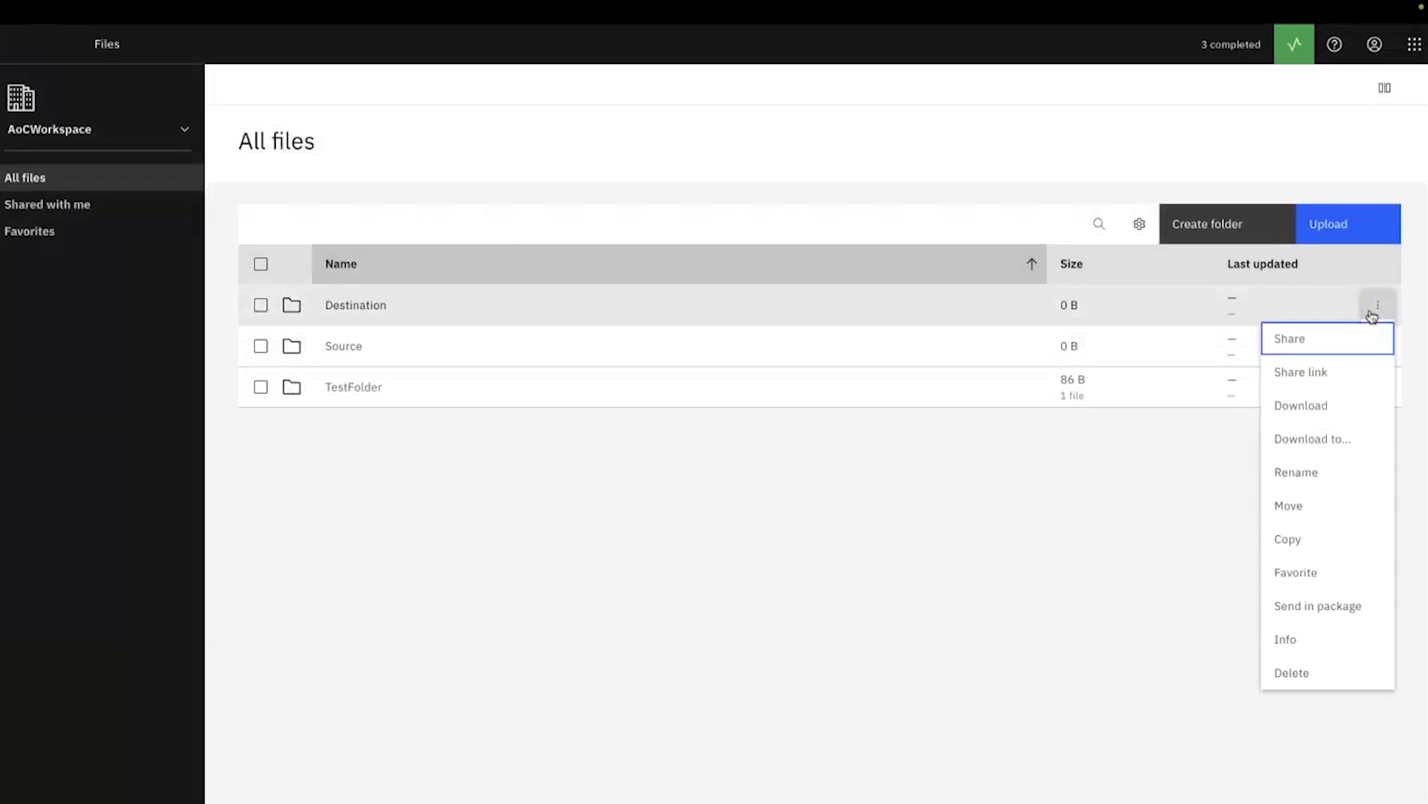
{"action": "left_click", "coordinate": [1302, 374]}
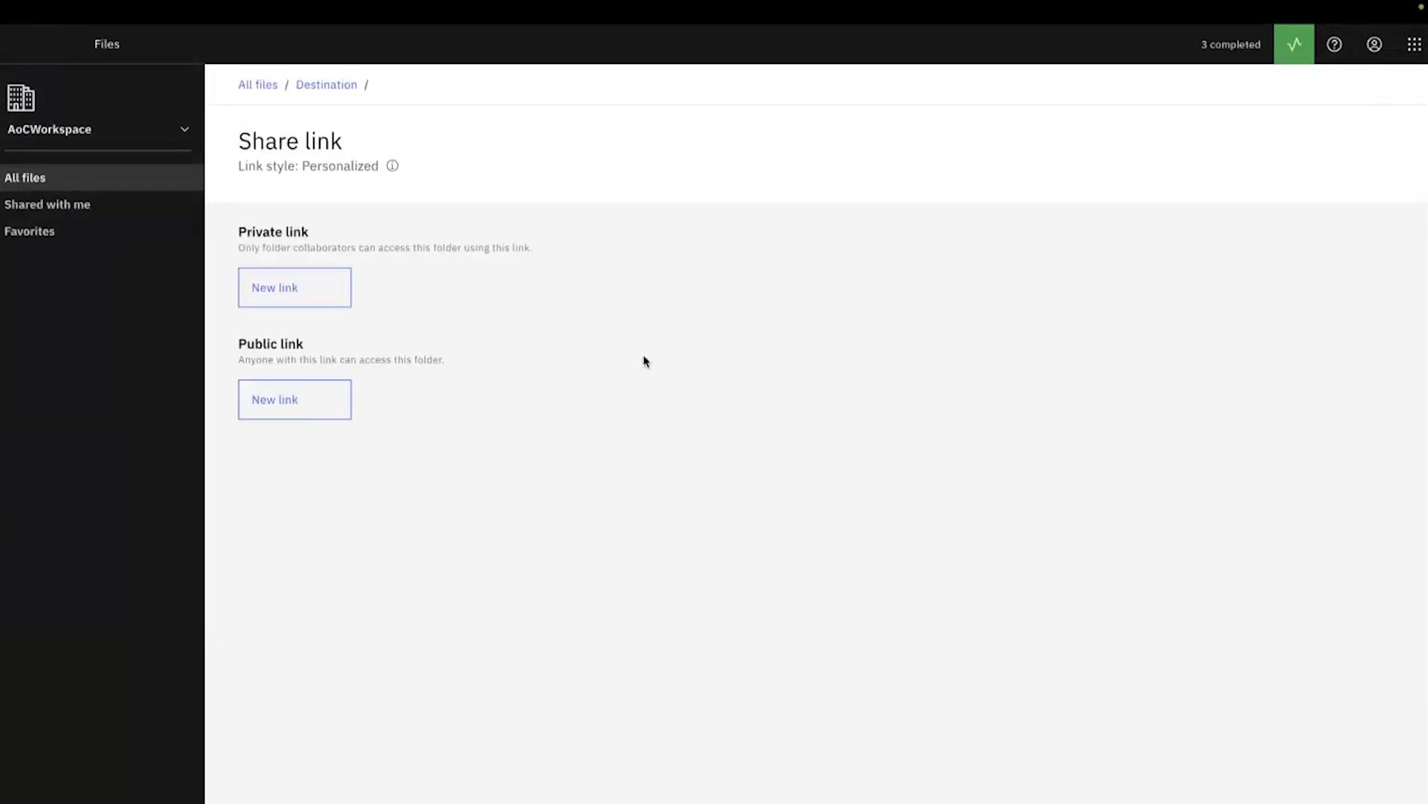
{"action": "left_click", "coordinate": [267, 306]}
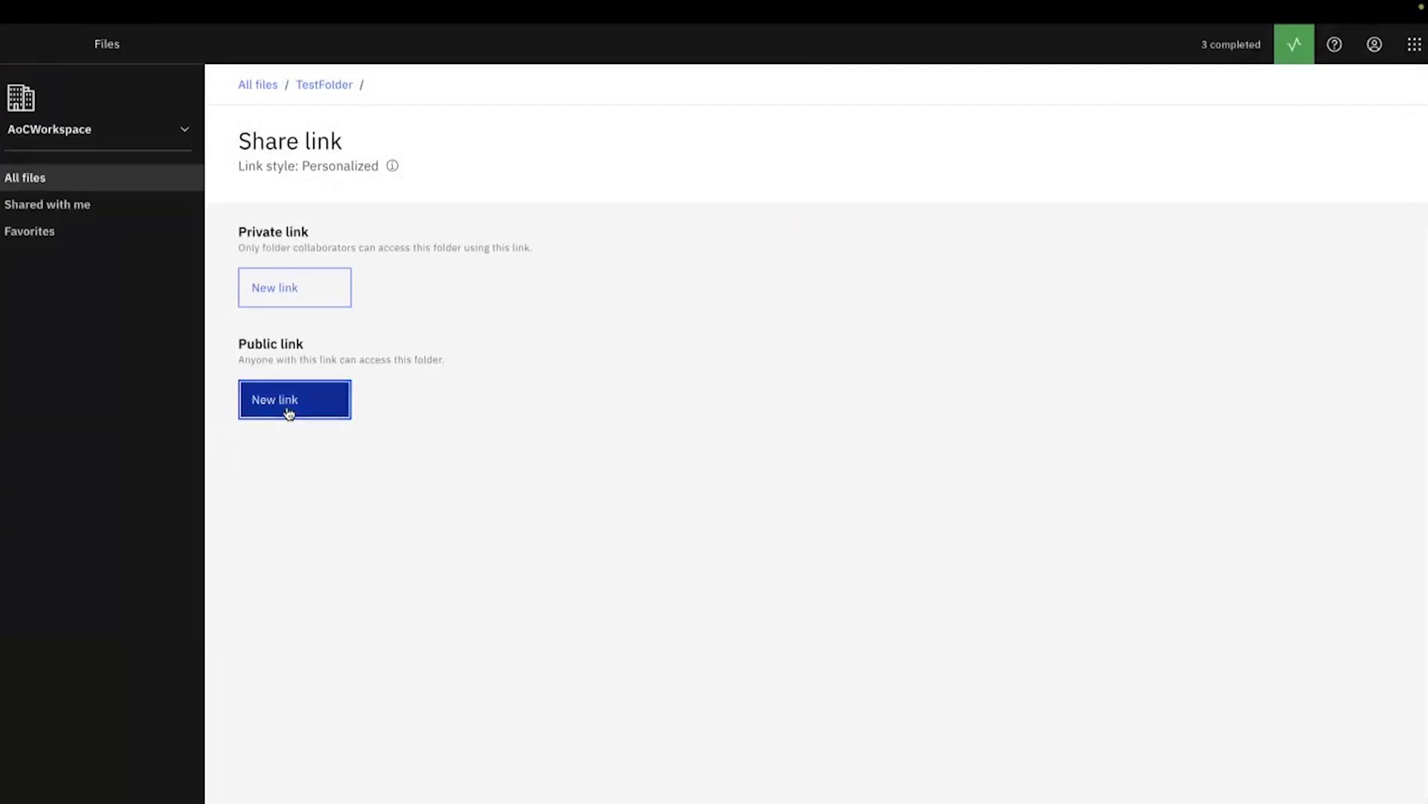
Step: Create a public TestFolder share link expiring 28 May 2024 and save it
{"action": "left_click", "coordinate": [287, 405]}
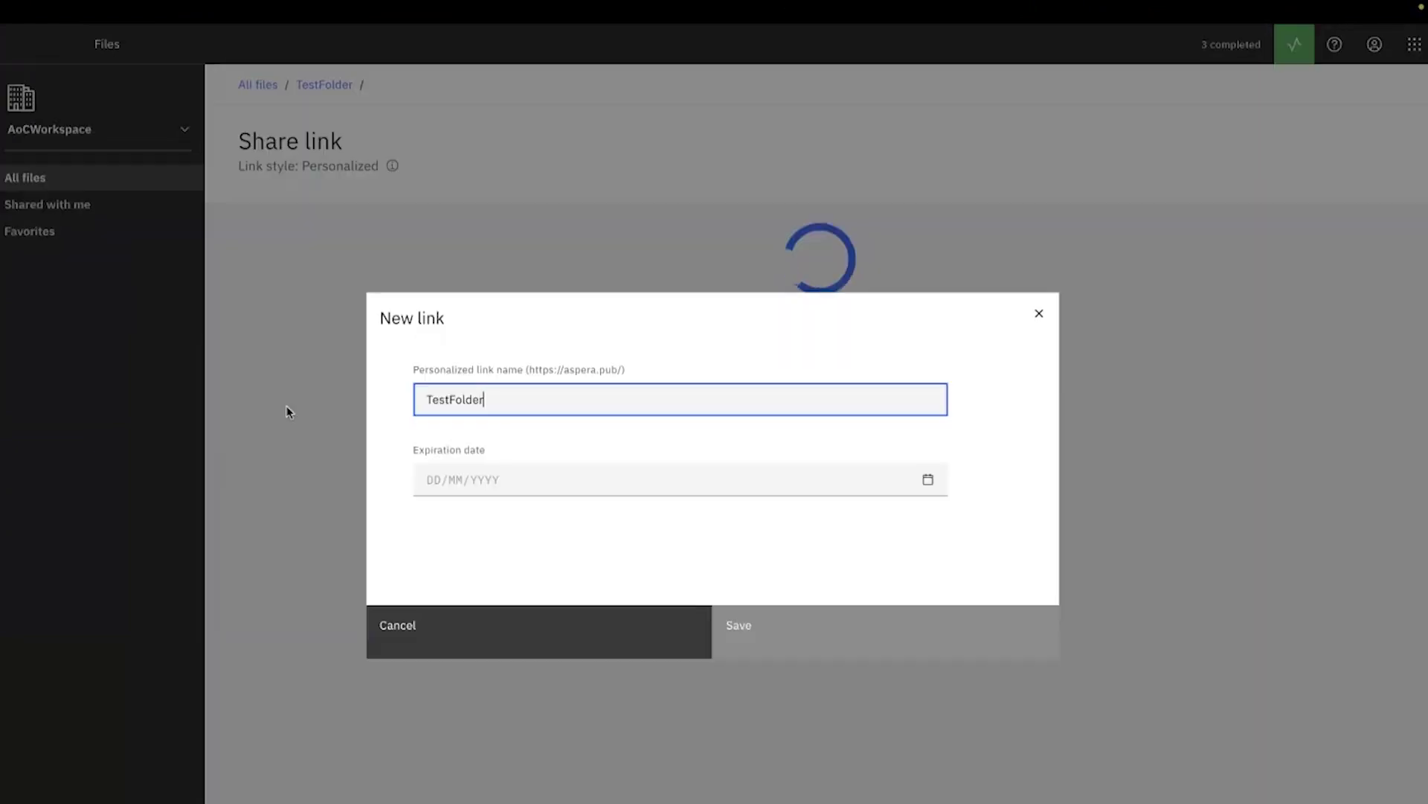
{"action": "left_click", "coordinate": [495, 482]}
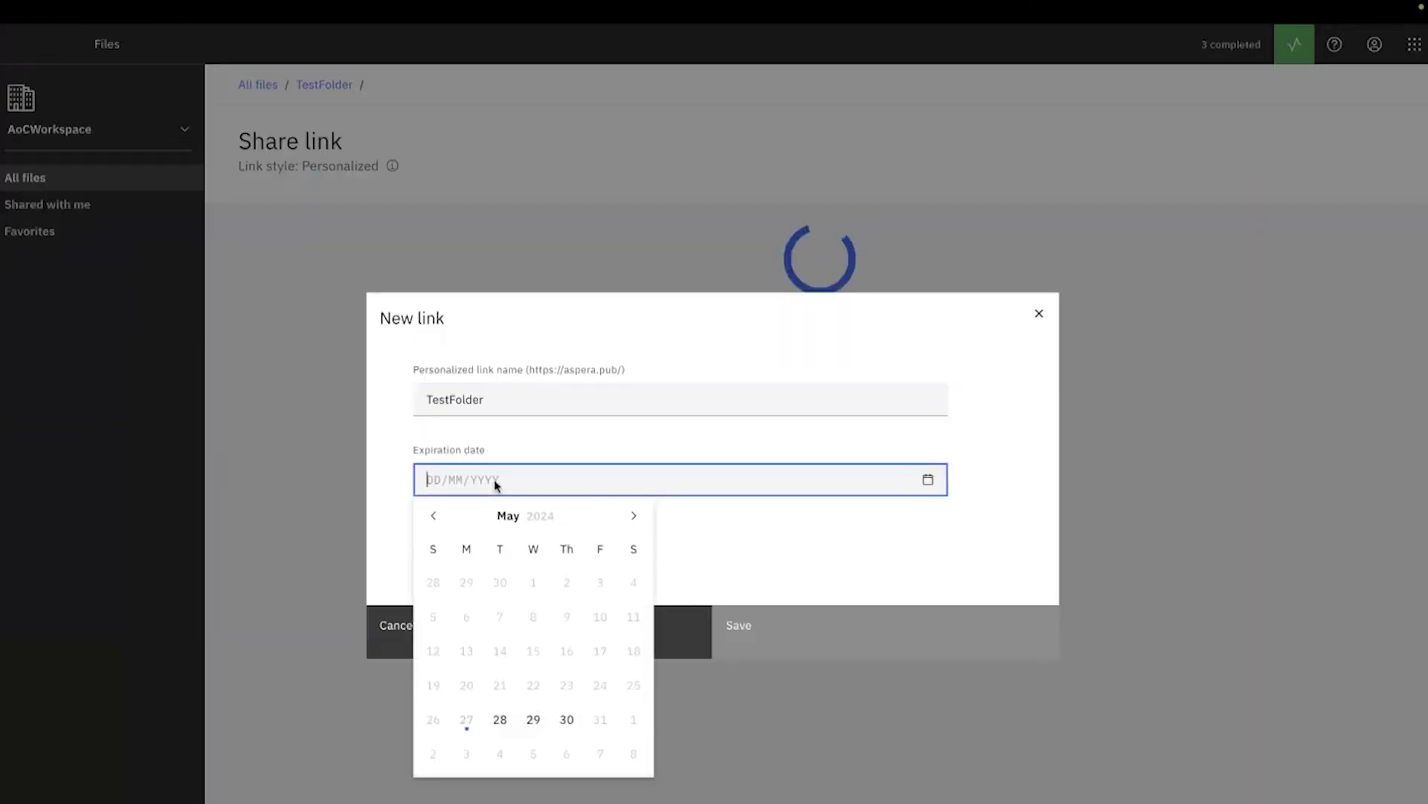
{"action": "left_click", "coordinate": [500, 719]}
{"action": "left_click", "coordinate": [771, 638]}
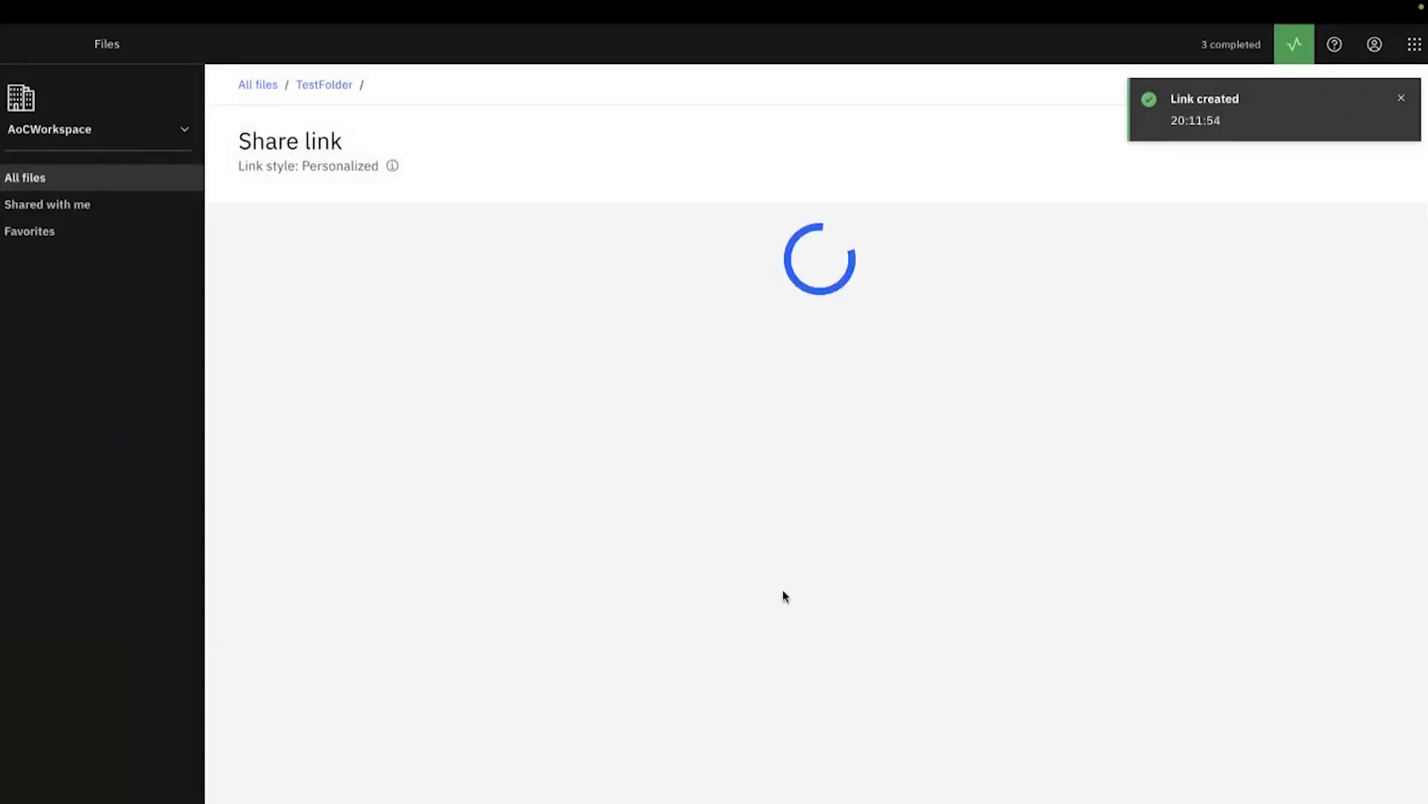